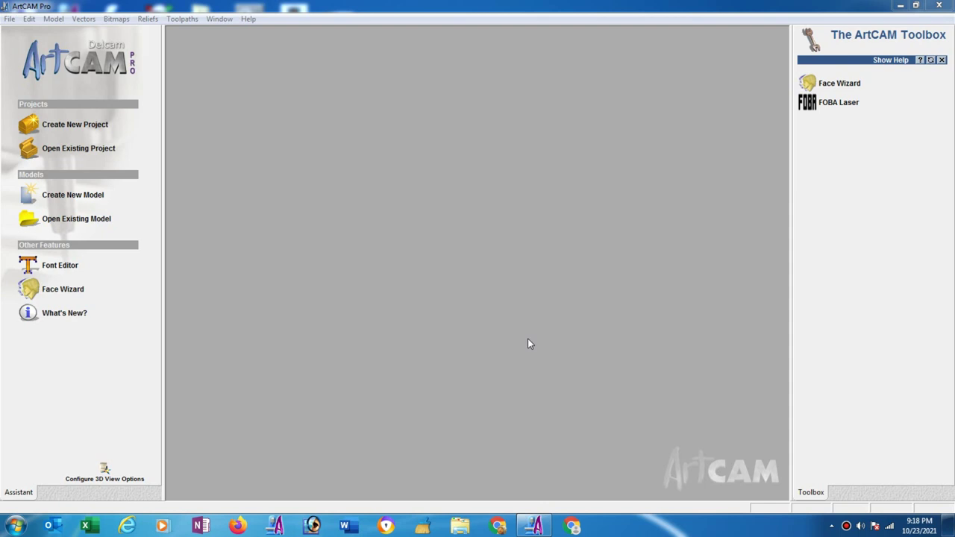
Create a new model in millimetres, 470 mm wide and 692 mm high.
{"action": "left_click", "coordinate": [85, 195]}
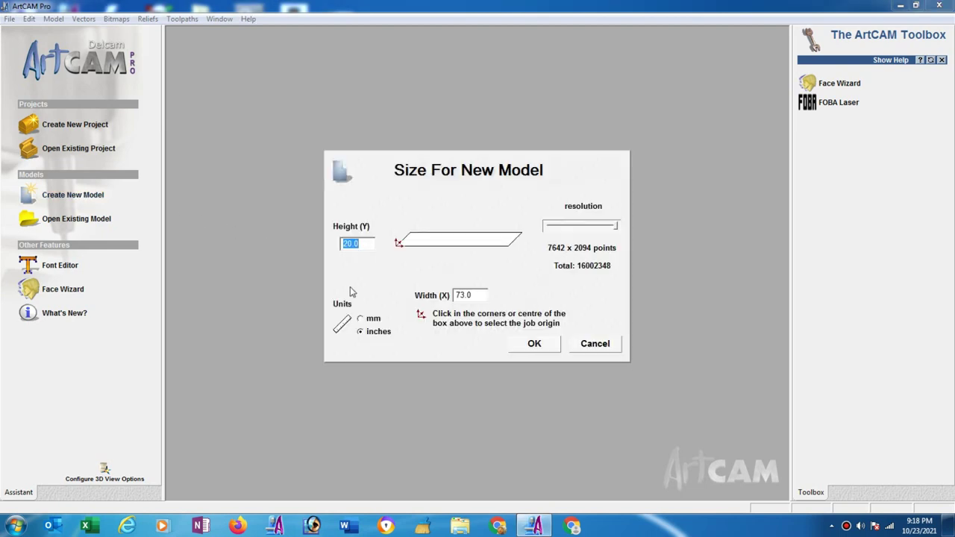
{"action": "left_click", "coordinate": [361, 319]}
{"action": "left_click_drag", "start_coordinate": [483, 296], "coordinate": [430, 299]}
{"action": "type", "text": "4"}
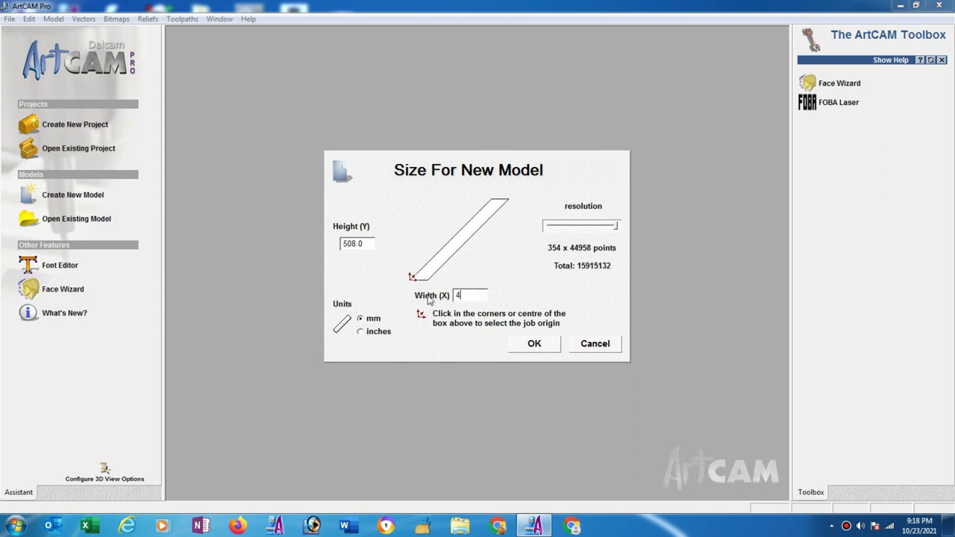
{"action": "type", "text": "70"}
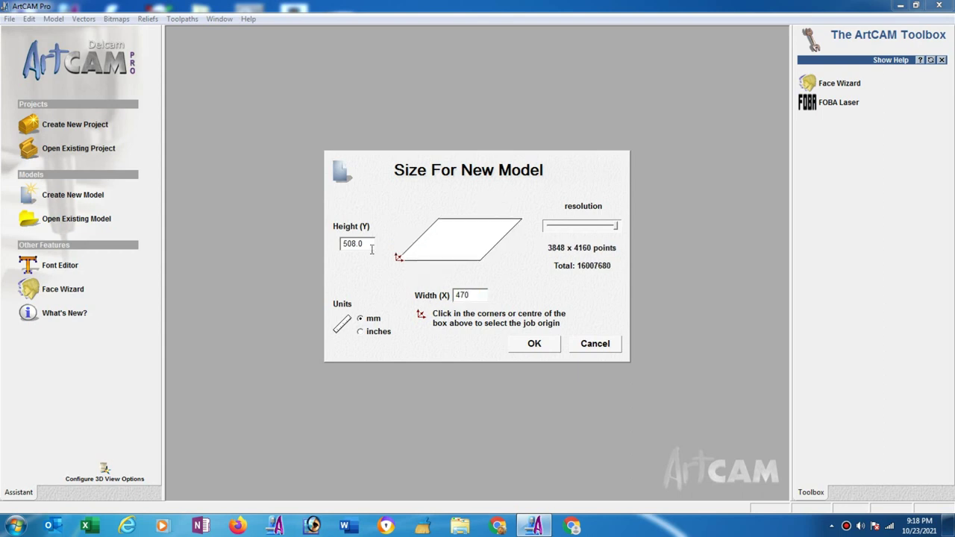
{"action": "left_click_drag", "start_coordinate": [364, 244], "coordinate": [321, 246]}
{"action": "type", "text": "69"}
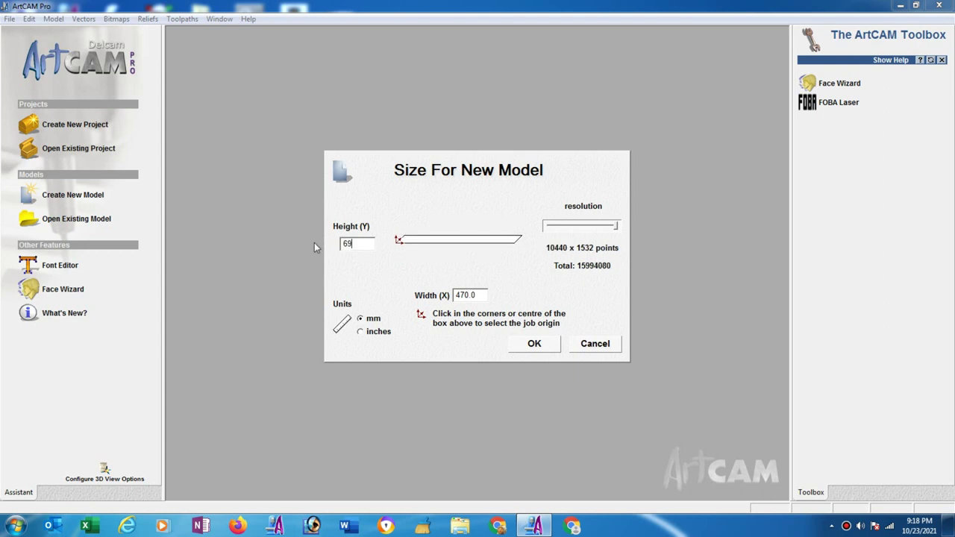
{"action": "type", "text": "2"}
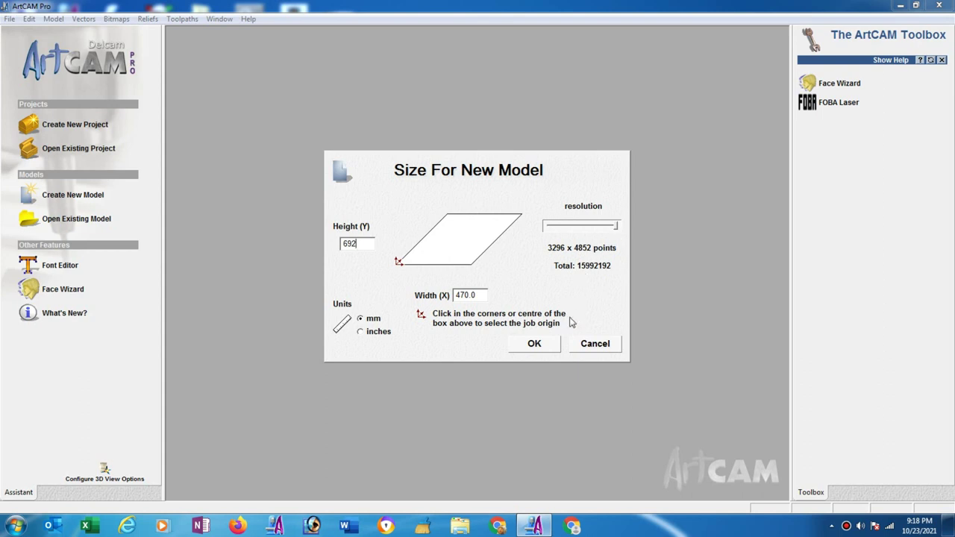
{"action": "left_click", "coordinate": [534, 344]}
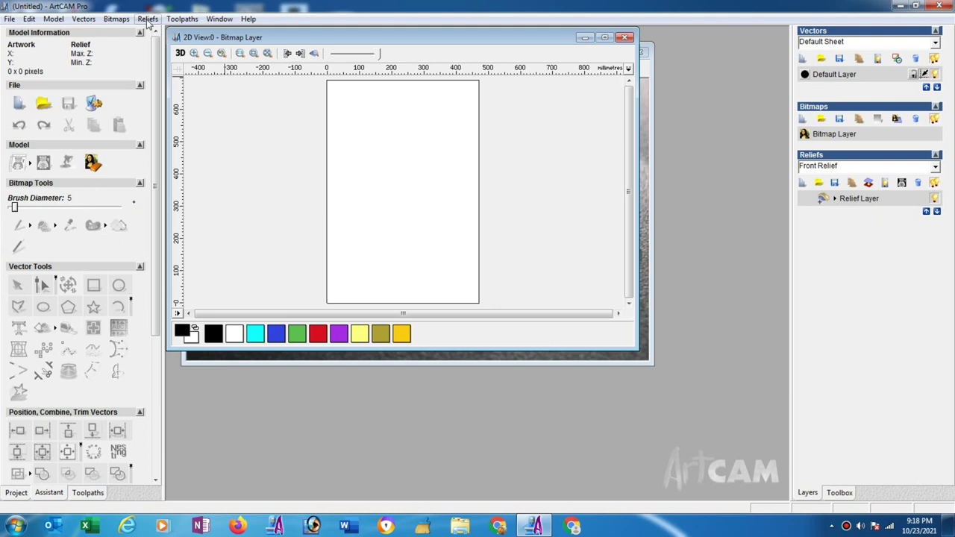
Import the '30mm face of budhha' relief file from the Desktop via Reliefs > Import.
{"action": "left_click", "coordinate": [147, 19]}
{"action": "left_click", "coordinate": [368, 124]}
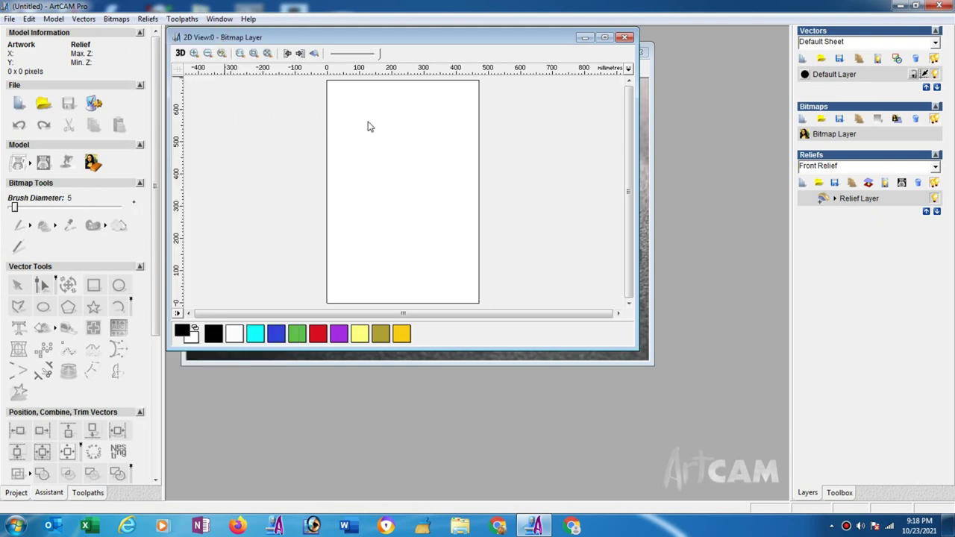
{"action": "left_click", "coordinate": [149, 18]}
{"action": "left_click", "coordinate": [188, 78]}
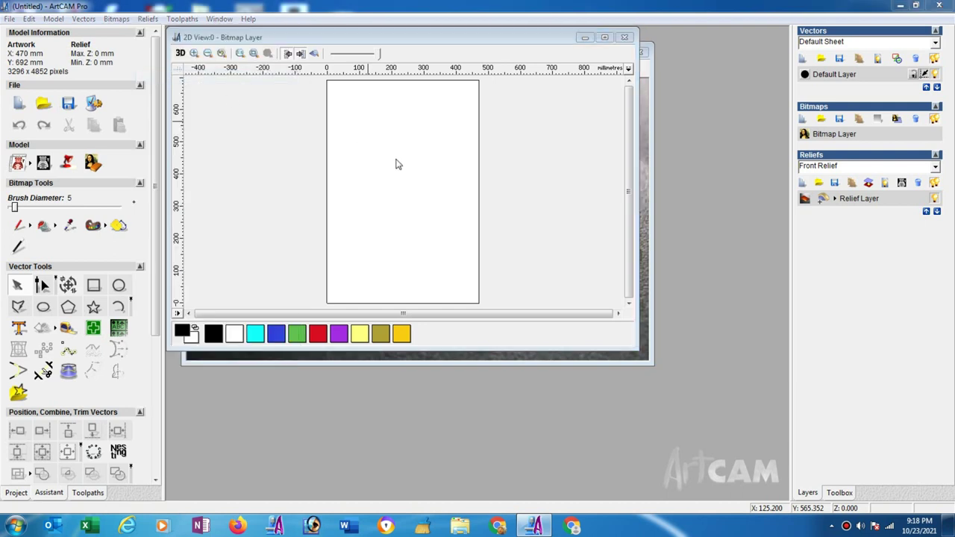
{"action": "left_click", "coordinate": [350, 228]}
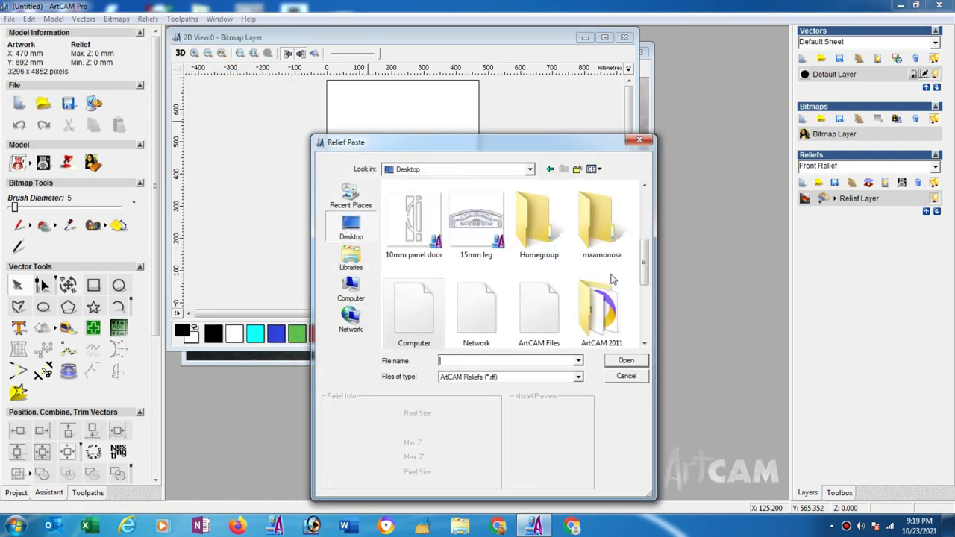
{"action": "left_click_drag", "start_coordinate": [643, 263], "coordinate": [644, 322]}
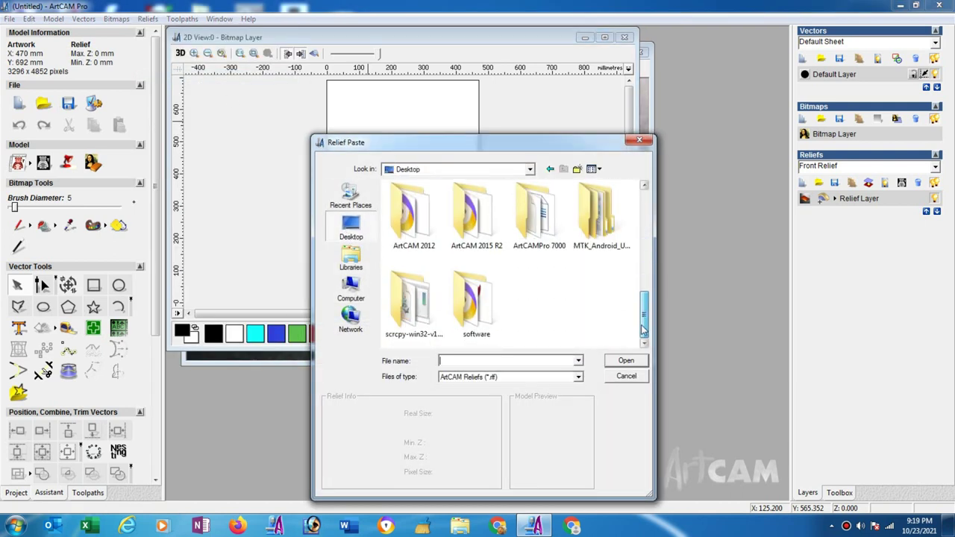
{"action": "scroll", "coordinate": [510, 211], "scroll_direction": "up", "scroll_amount": 3}
{"action": "scroll", "coordinate": [509, 210], "scroll_direction": "up", "scroll_amount": 3}
{"action": "scroll", "coordinate": [510, 210], "scroll_direction": "up", "scroll_amount": 2}
{"action": "left_click", "coordinate": [483, 222]}
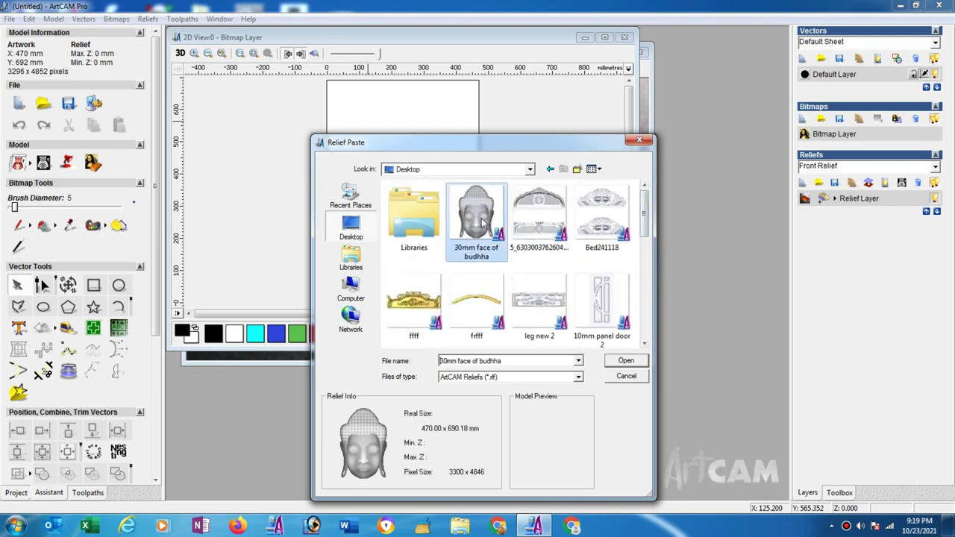
{"action": "double_click", "coordinate": [479, 220]}
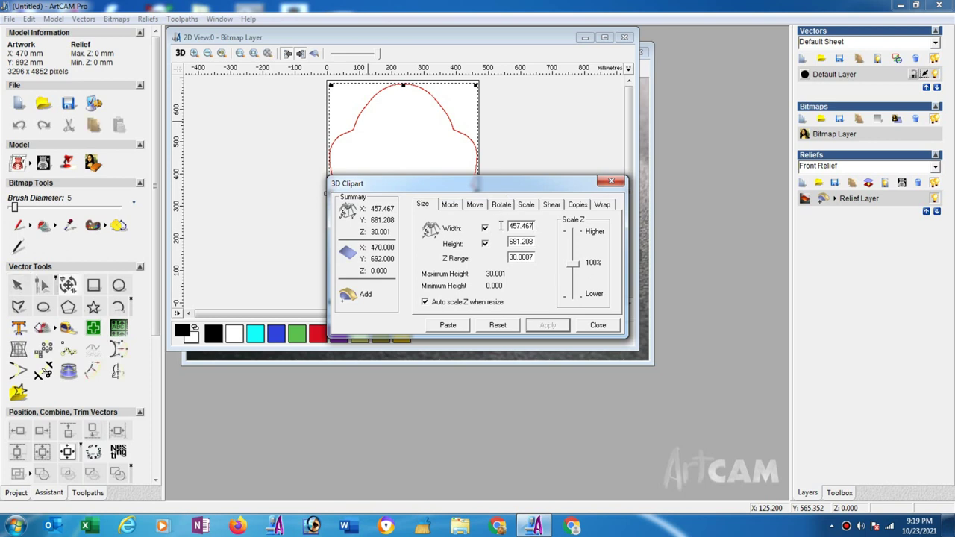
Resize the clipart to 470 × 692 mm and set its Z Range to 30 mm.
{"action": "double_click", "coordinate": [531, 226]}
{"action": "type", "text": "470"}
{"action": "double_click", "coordinate": [532, 242]}
{"action": "type", "text": "6"}
{"action": "type", "text": "92"}
{"action": "left_click", "coordinate": [551, 327]}
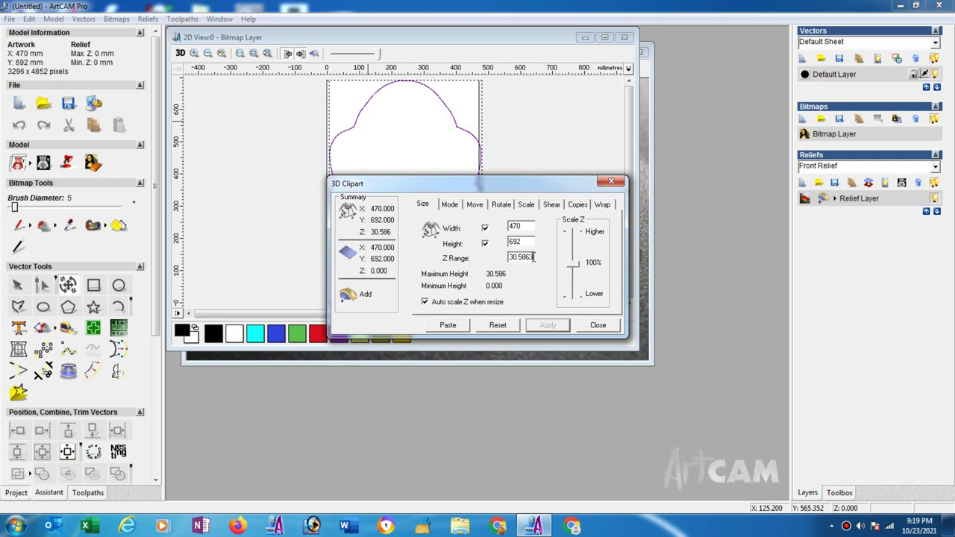
{"action": "double_click", "coordinate": [532, 257]}
{"action": "type", "text": "30"}
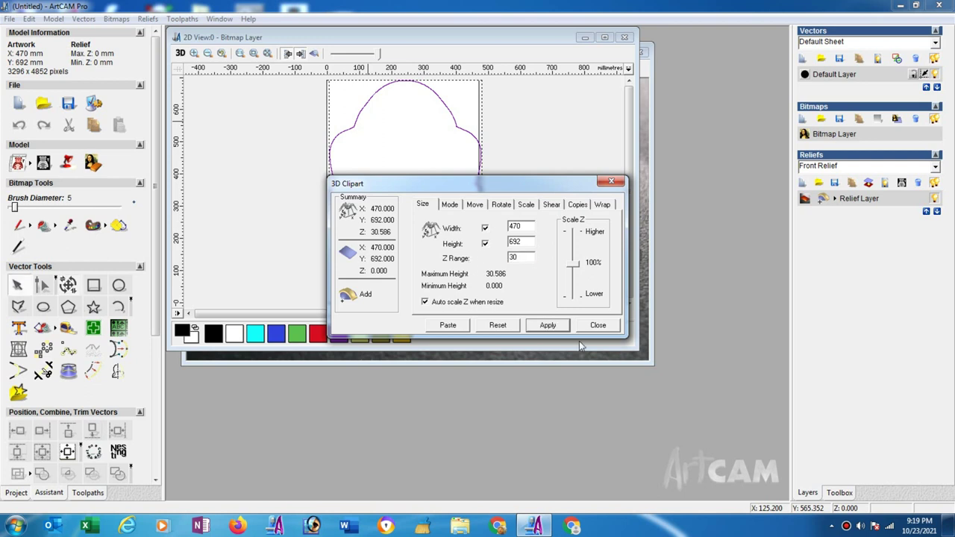
Align the clipart outline with the sheet and paste the relief into the model.
{"action": "left_click_drag", "start_coordinate": [523, 193], "coordinate": [718, 234]}
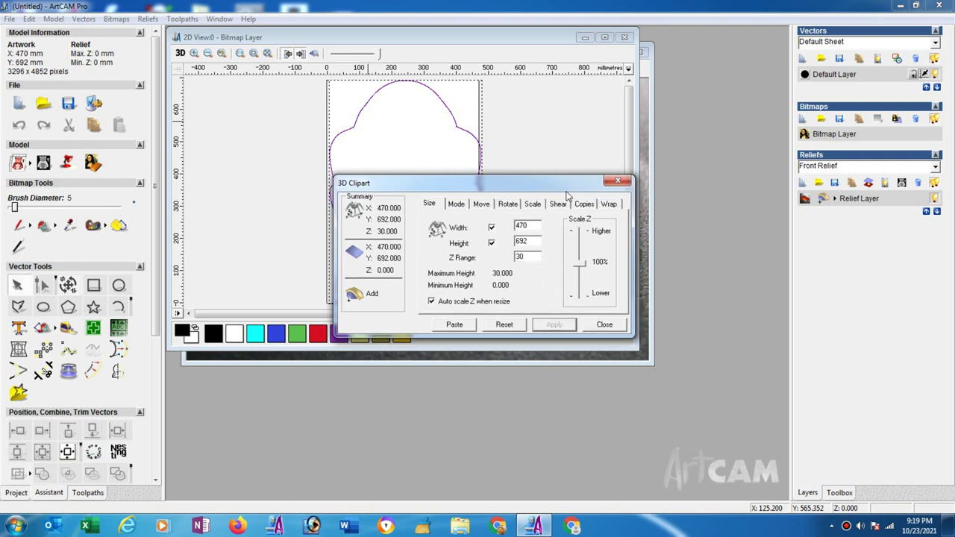
{"action": "left_click", "coordinate": [459, 133]}
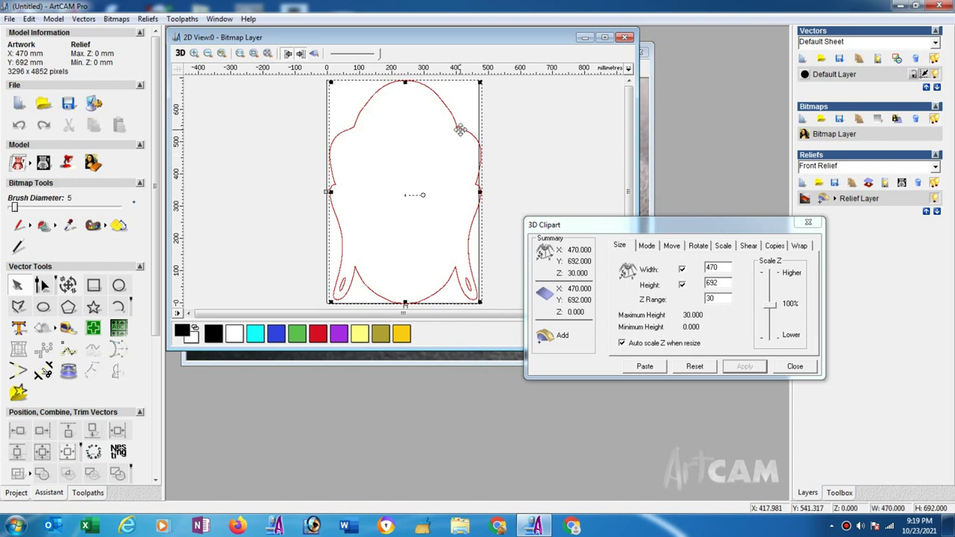
{"action": "left_click_drag", "start_coordinate": [459, 138], "coordinate": [457, 138]}
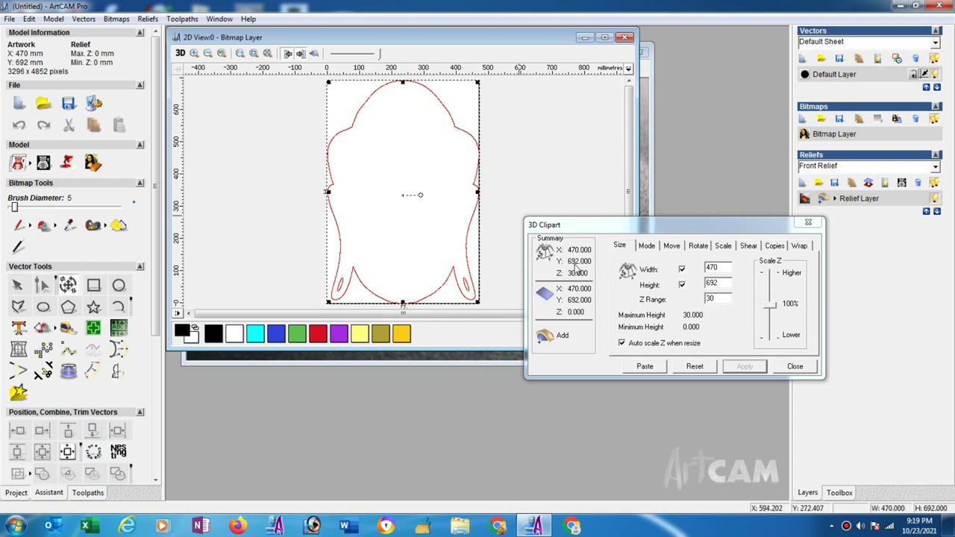
{"action": "left_click", "coordinate": [640, 369]}
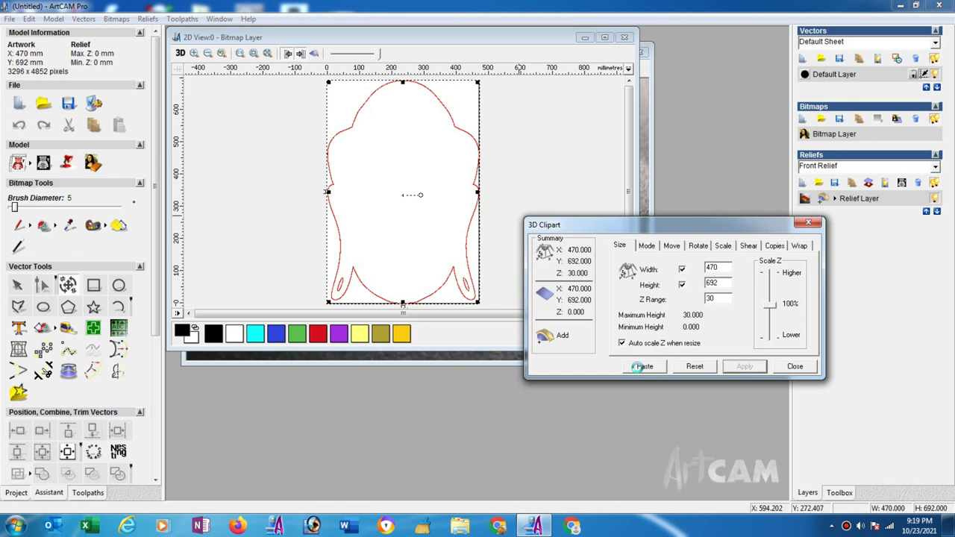
{"action": "left_click", "coordinate": [796, 367]}
Tile the 2D and 3D views vertically, view the relief from the front, and sketch a rectangle around the face.
{"action": "left_click", "coordinate": [315, 54]}
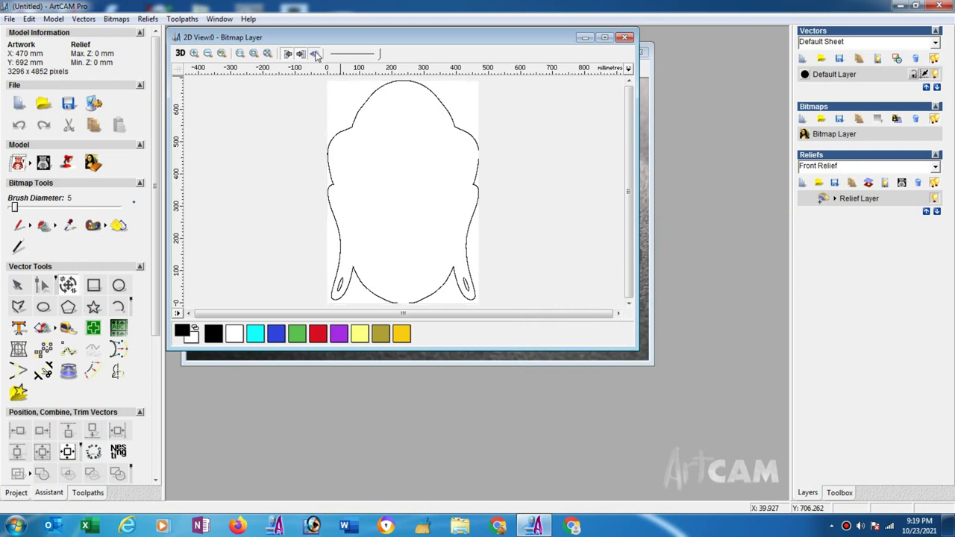
{"action": "left_click", "coordinate": [222, 21]}
{"action": "left_click", "coordinate": [233, 45]}
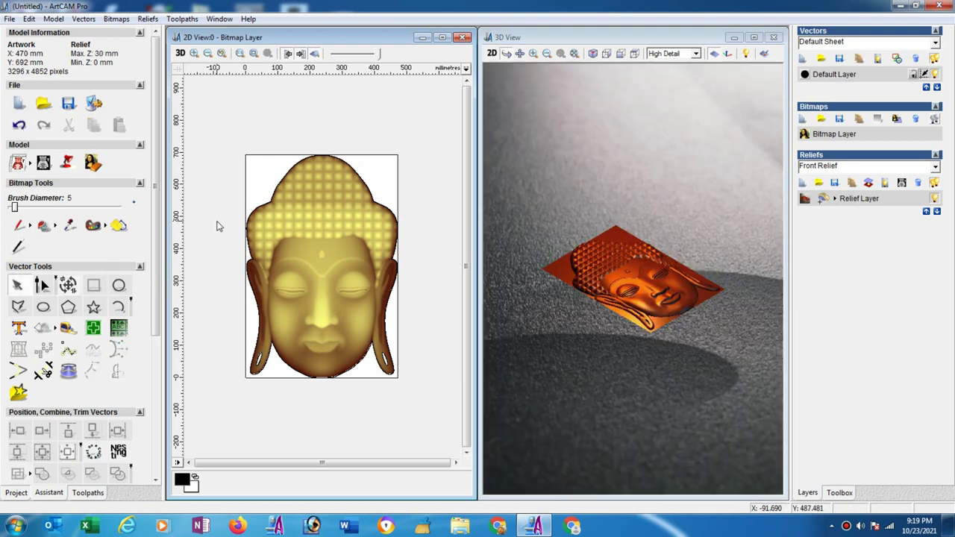
{"action": "left_click", "coordinate": [635, 55]}
{"action": "left_click", "coordinate": [635, 56]}
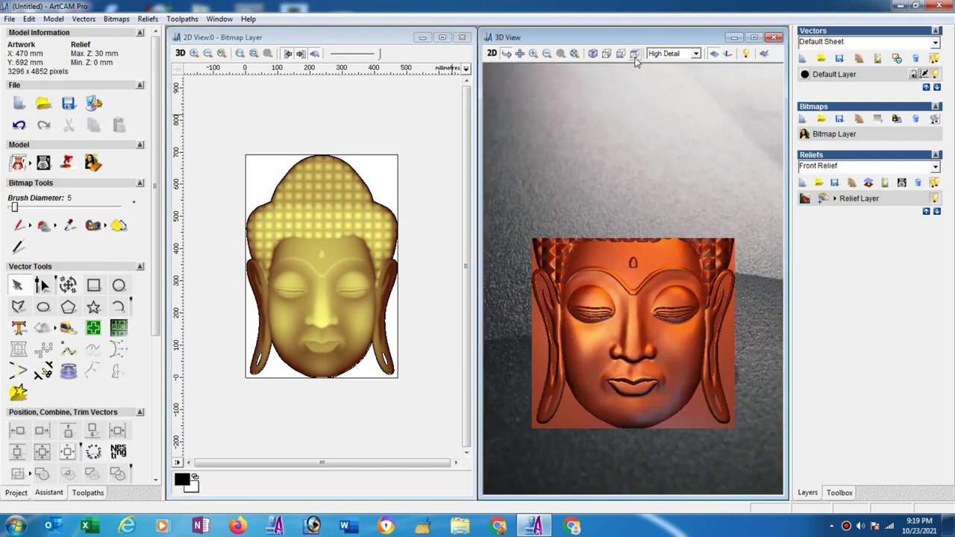
{"action": "left_click", "coordinate": [93, 285]}
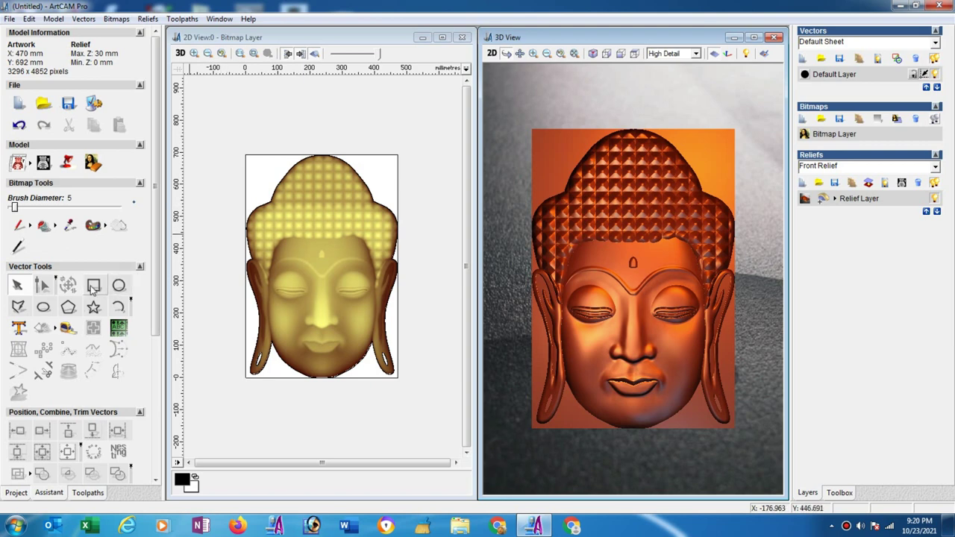
{"action": "left_click_drag", "start_coordinate": [254, 180], "coordinate": [398, 384]}
Size the rectangle to 470 × 692 mm, create it, and align it to the page with F9.
{"action": "left_click_drag", "start_coordinate": [90, 145], "coordinate": [44, 149]}
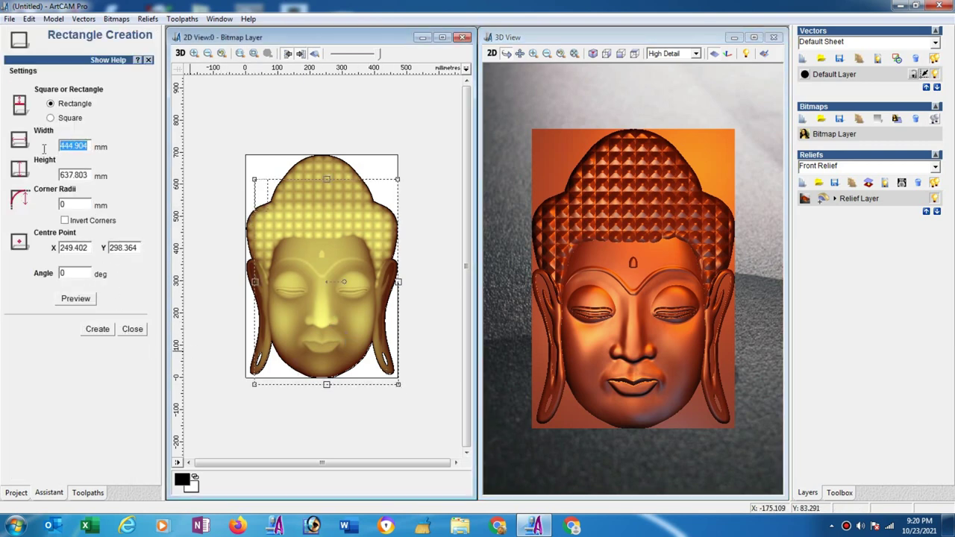
{"action": "type", "text": "470"}
{"action": "left_click_drag", "start_coordinate": [88, 175], "coordinate": [10, 176]}
{"action": "type", "text": "692"}
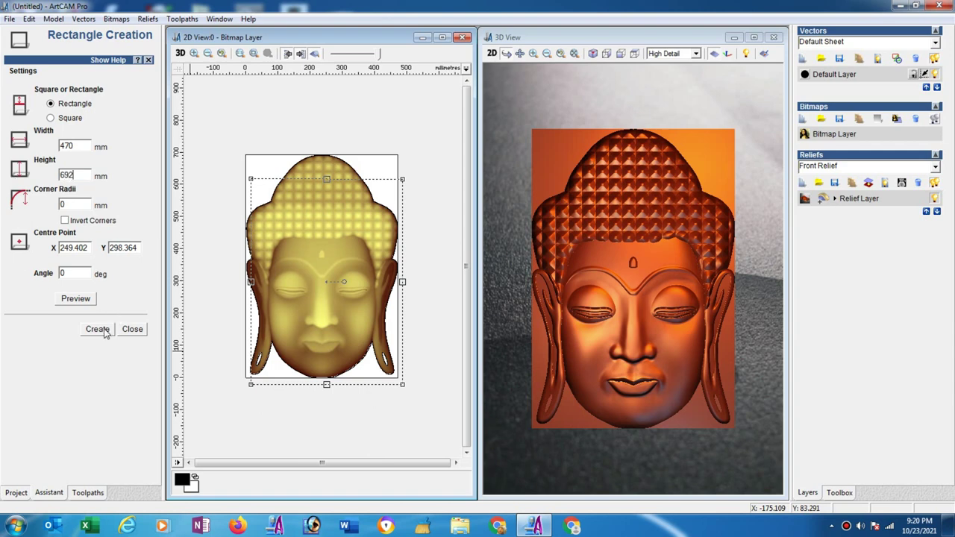
{"action": "left_click", "coordinate": [106, 331]}
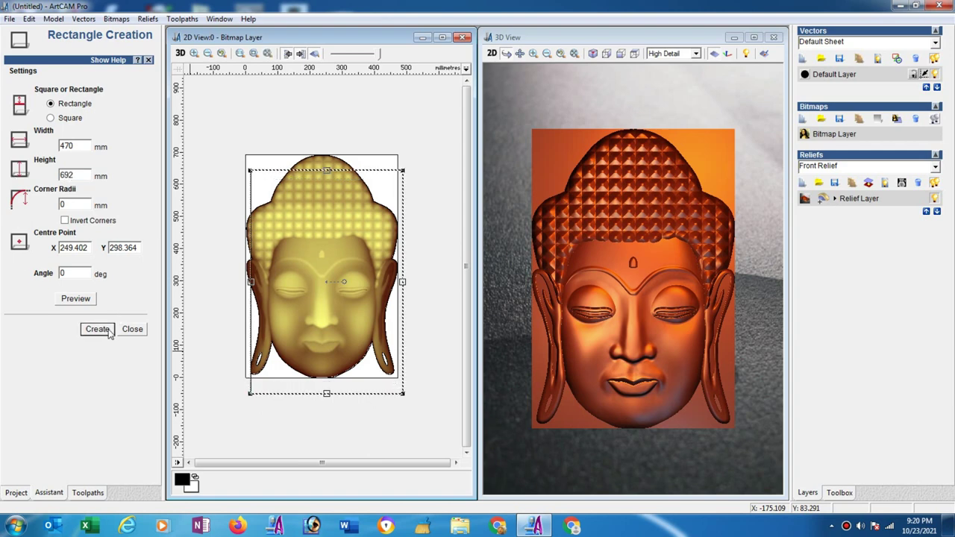
{"action": "left_click", "coordinate": [134, 334]}
{"action": "key", "text": "F9"}
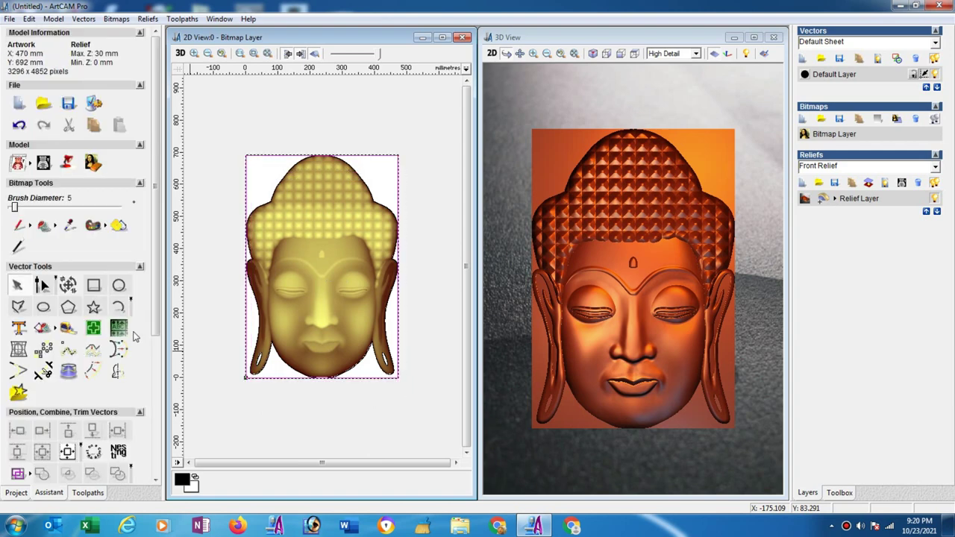
In the rectangle's Shape Editor, merge high a flat 0.1 mm start-height base into the relief.
{"action": "right_click", "coordinate": [398, 336]}
{"action": "left_click", "coordinate": [425, 114]}
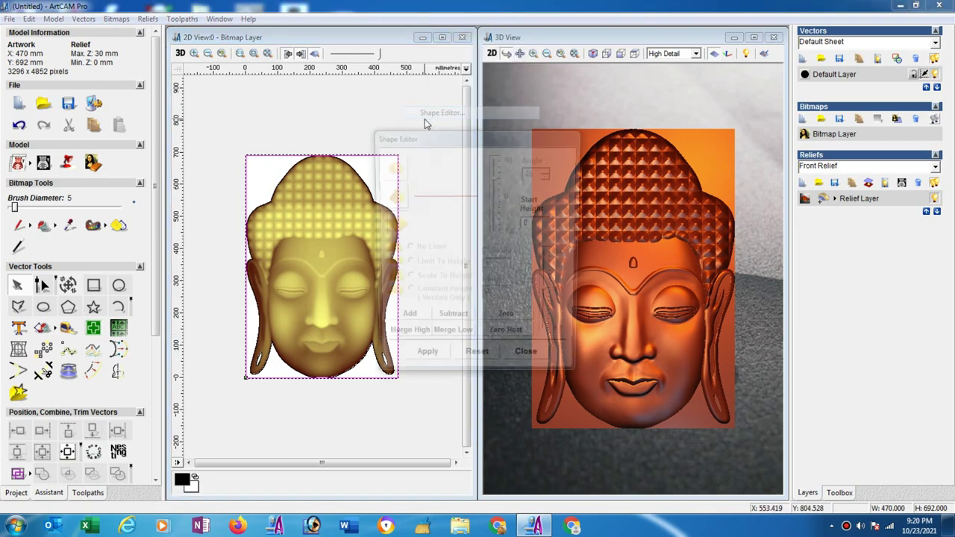
{"action": "double_click", "coordinate": [526, 224]}
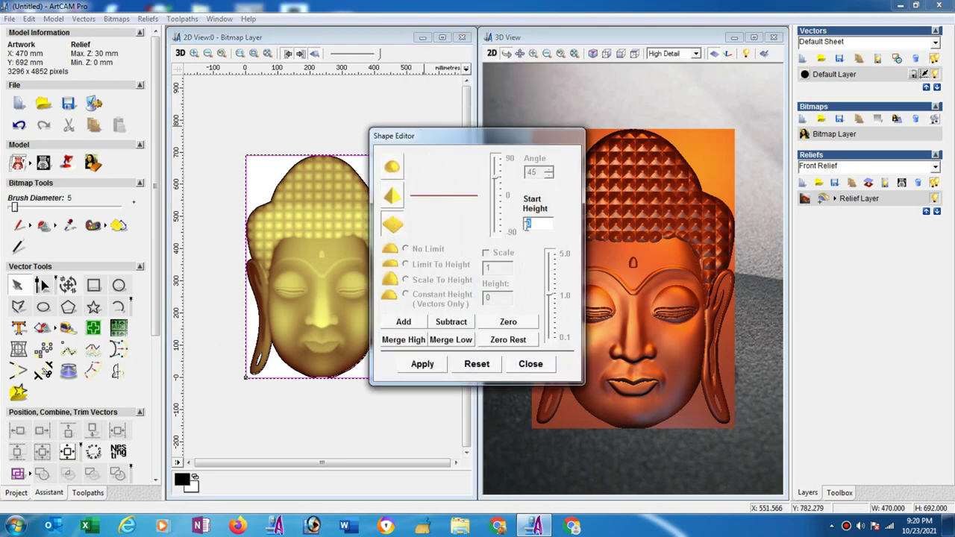
{"action": "type", "text": "1"}
{"action": "left_click", "coordinate": [401, 341]}
{"action": "left_click", "coordinate": [531, 364]}
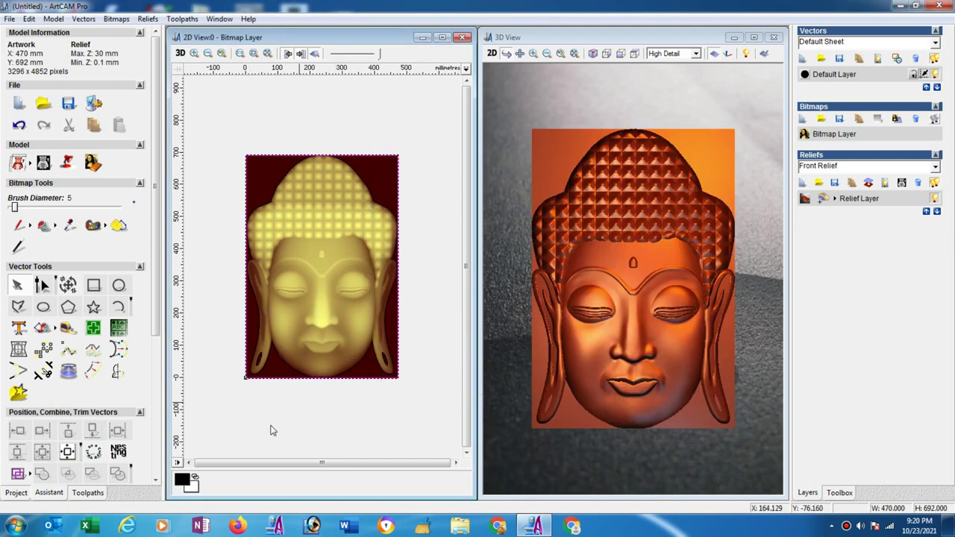
Start a Z Level Roughing toolpath and open the Tool Database to choose its roughing tool.
{"action": "left_click", "coordinate": [97, 493]}
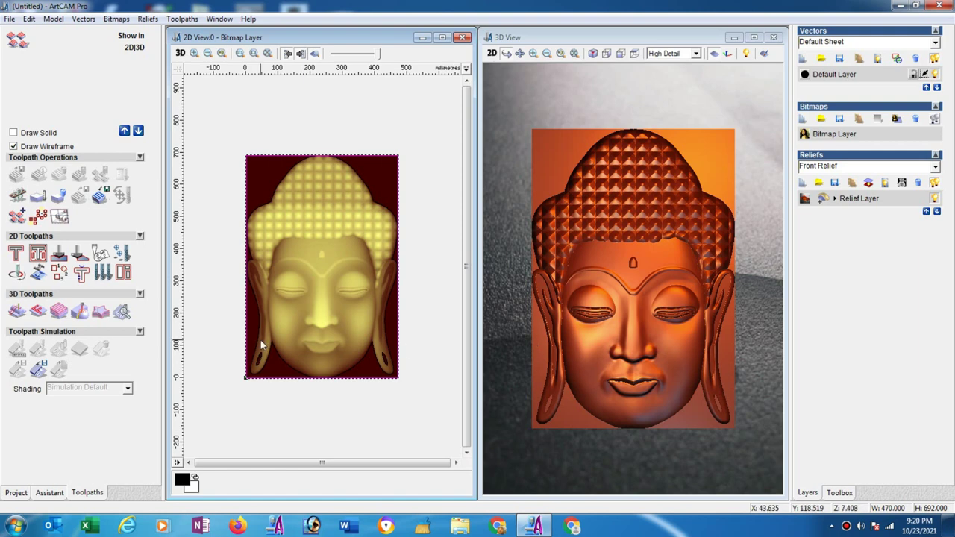
{"action": "left_click", "coordinate": [59, 312]}
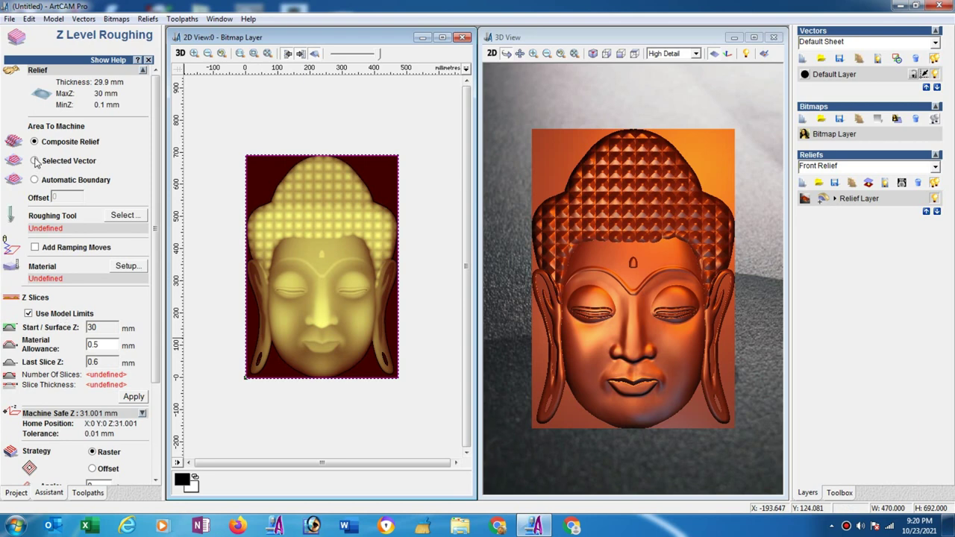
{"action": "left_click", "coordinate": [121, 216]}
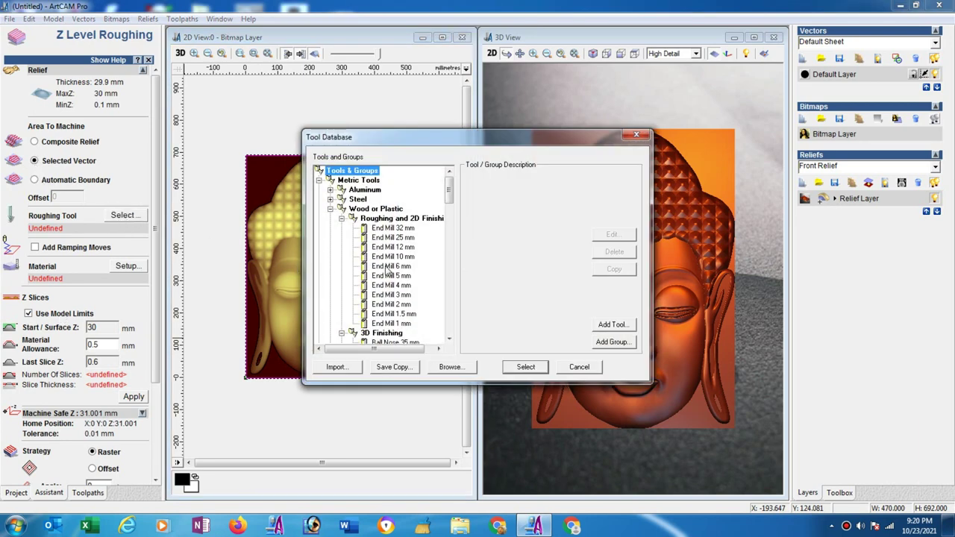
Change End Mill 6 mm's stepdown to 5 mm and select it as the roughing tool.
{"action": "left_click", "coordinate": [388, 269]}
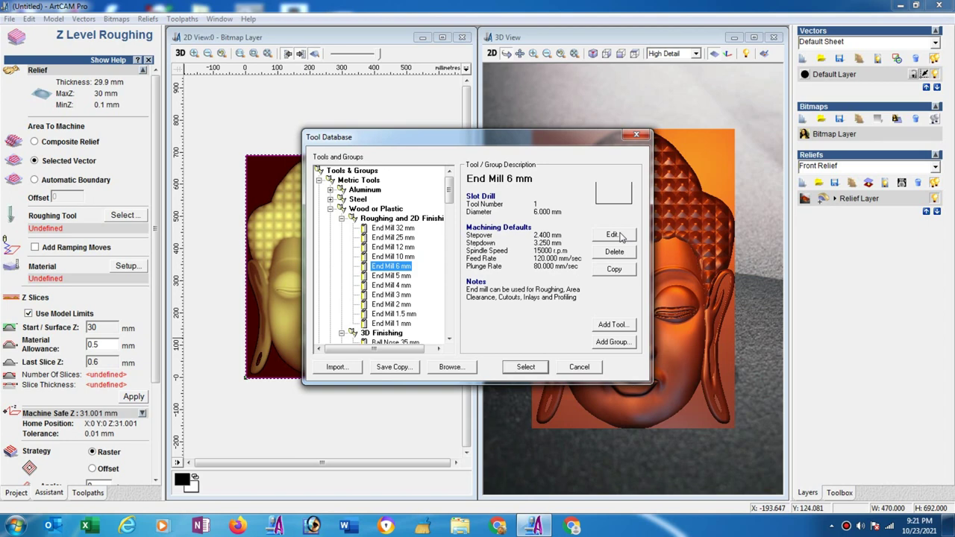
{"action": "left_click", "coordinate": [615, 235]}
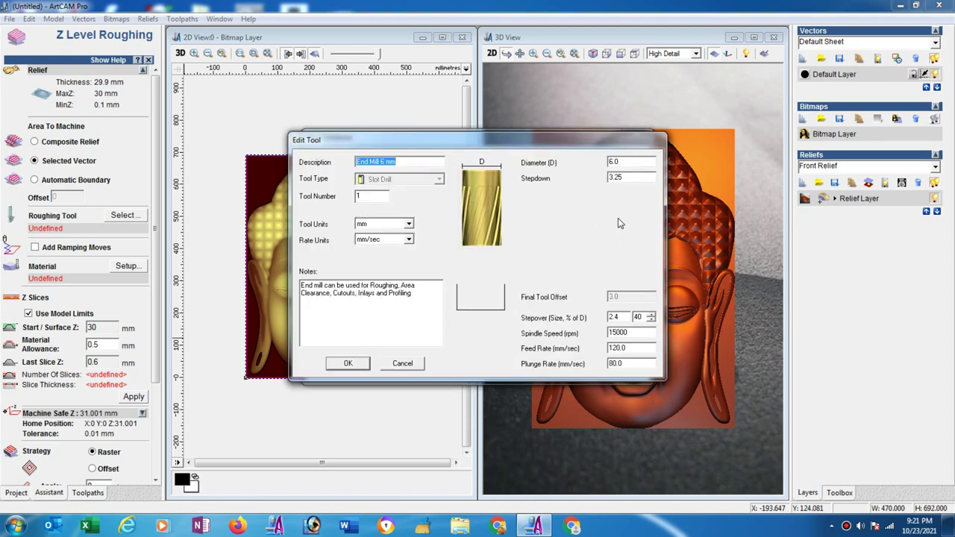
{"action": "left_click_drag", "start_coordinate": [627, 178], "coordinate": [595, 180]}
{"action": "left_click", "coordinate": [348, 365]}
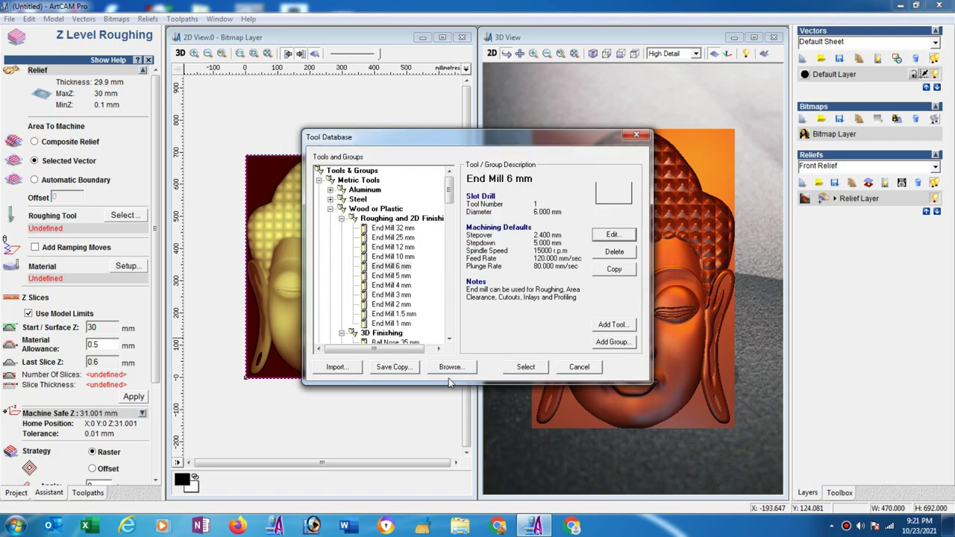
{"action": "left_click", "coordinate": [524, 366]}
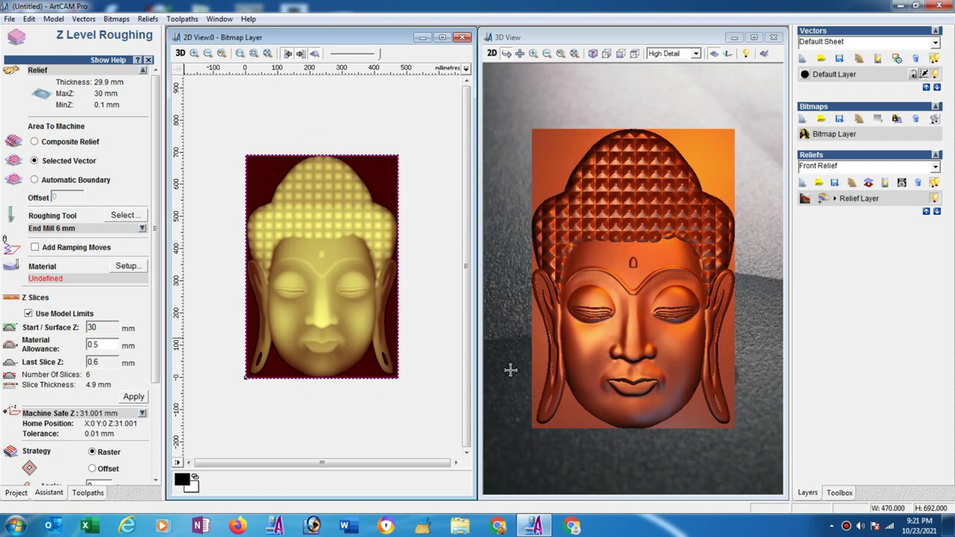
Set a 35 mm material thickness and calculate the Z Roughing toolpath.
{"action": "left_click", "coordinate": [128, 266]}
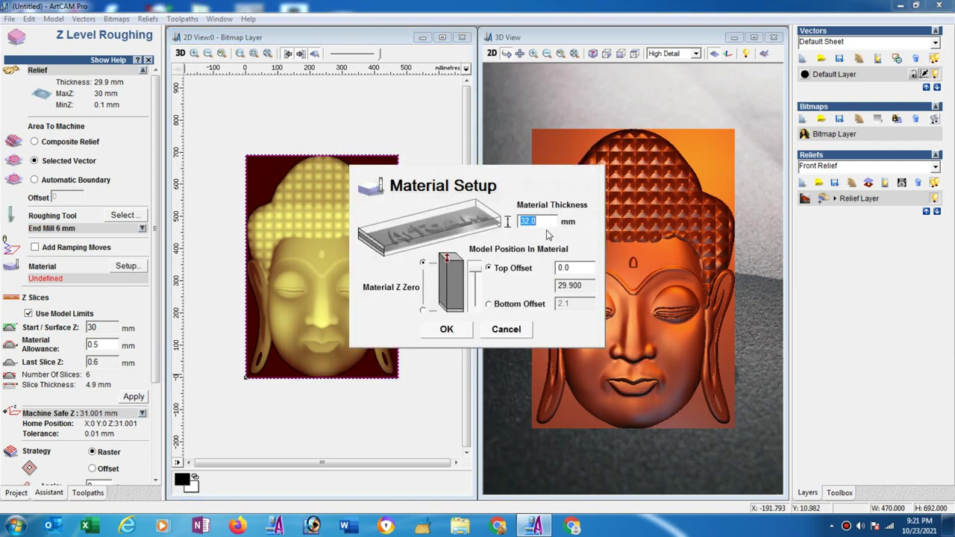
{"action": "type", "text": "35"}
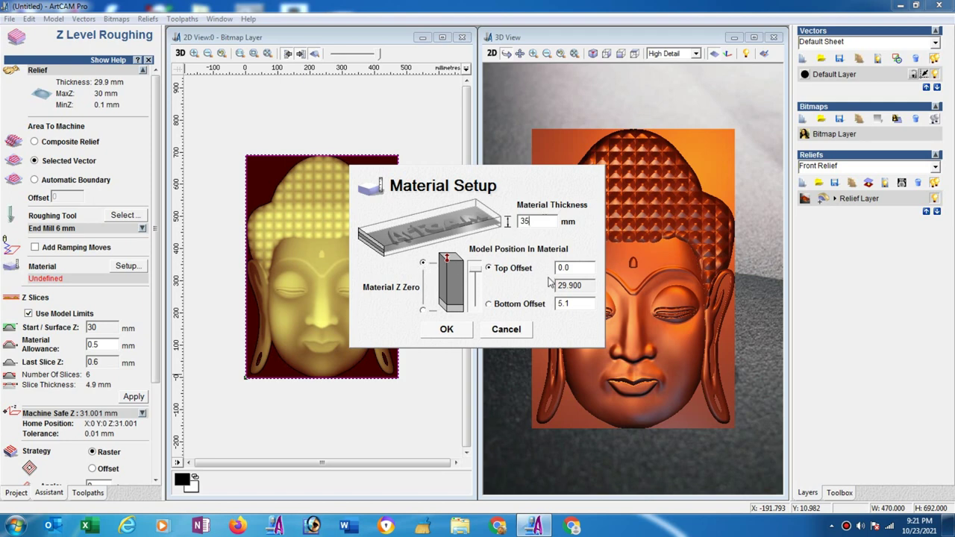
{"action": "left_click", "coordinate": [447, 330]}
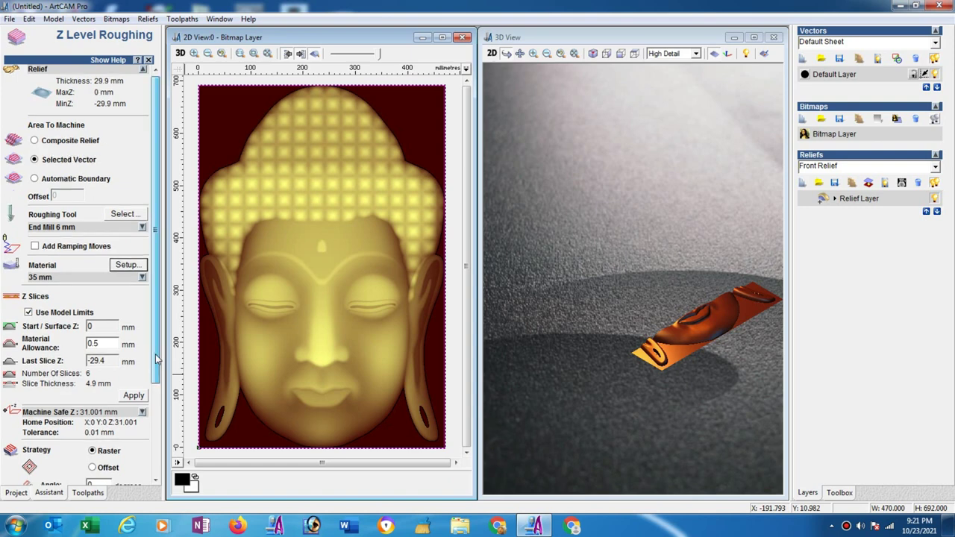
{"action": "left_click_drag", "start_coordinate": [155, 355], "coordinate": [155, 444]}
{"action": "left_click", "coordinate": [139, 459]}
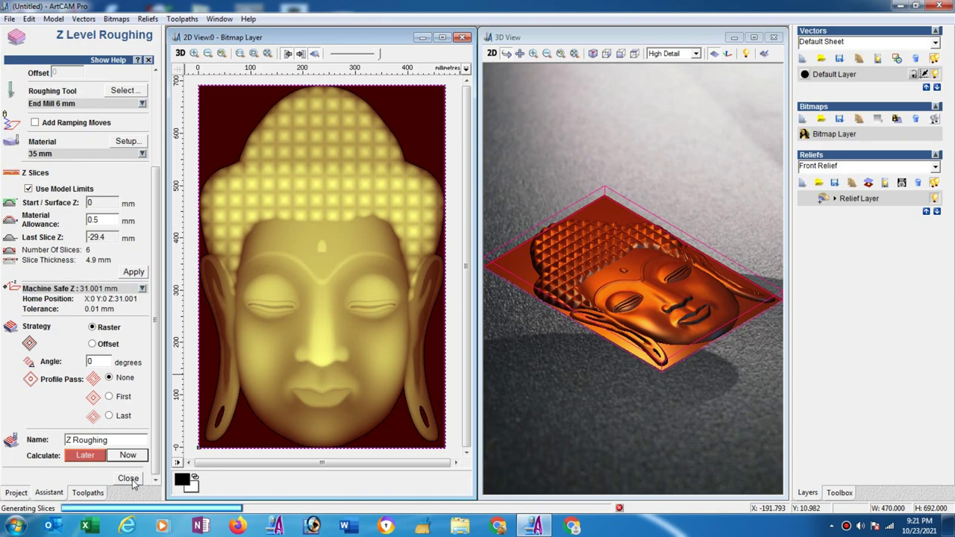
{"action": "left_click", "coordinate": [131, 480]}
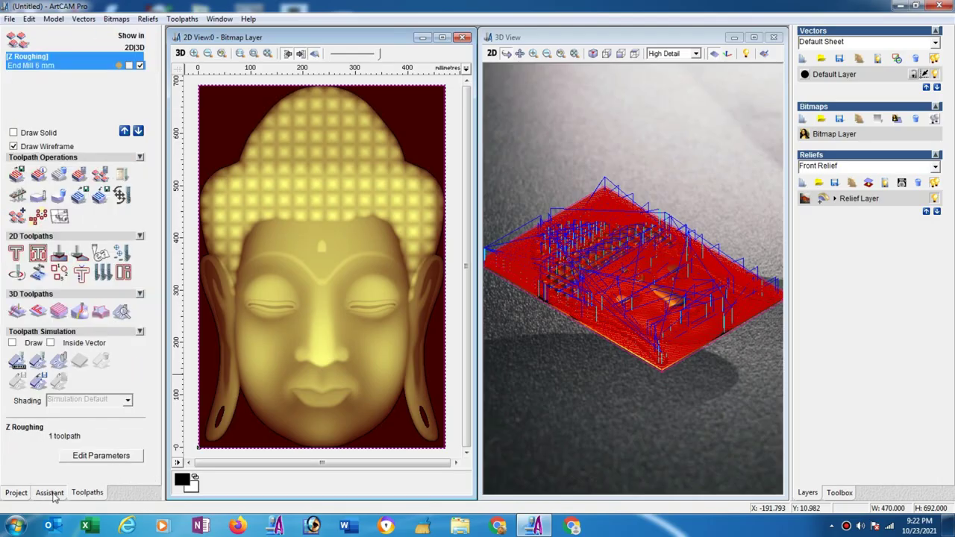
Apply Smooth Relief to the whole layer with 2 passes, then go back to the toolpath list.
{"action": "left_click", "coordinate": [51, 493]}
{"action": "scroll", "coordinate": [158, 329], "scroll_direction": "down", "scroll_amount": 5}
{"action": "scroll", "coordinate": [158, 329], "scroll_direction": "down", "scroll_amount": 1}
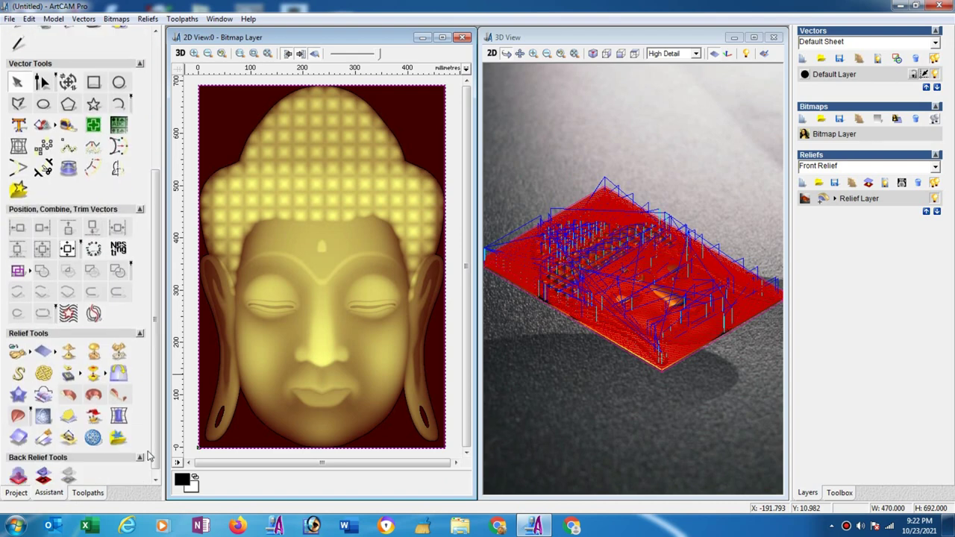
{"action": "left_click", "coordinate": [69, 354]}
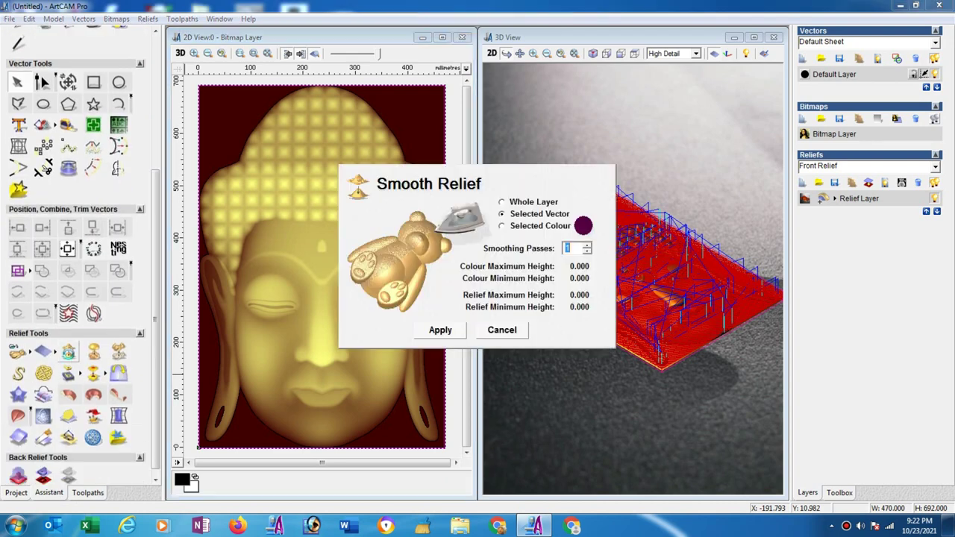
{"action": "left_click", "coordinate": [505, 203]}
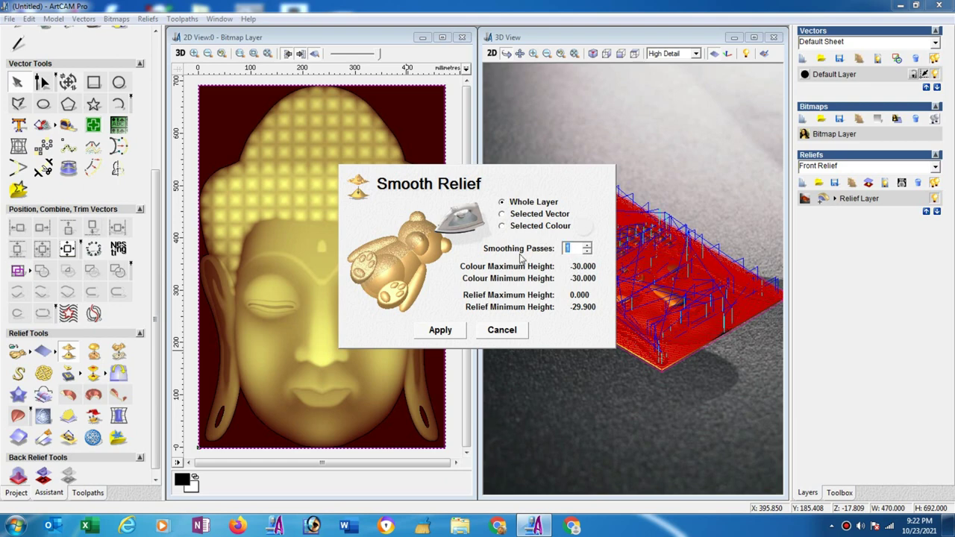
{"action": "type", "text": "2"}
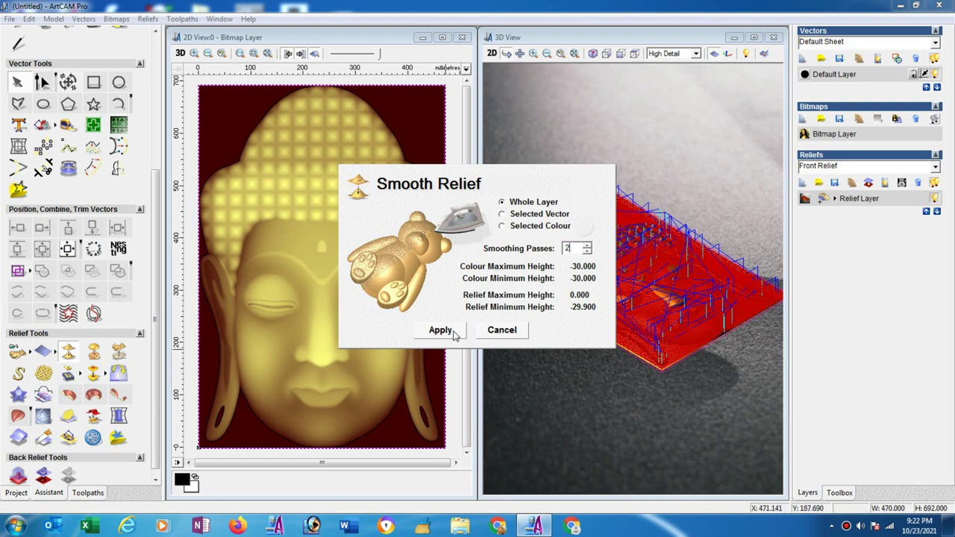
{"action": "left_click", "coordinate": [457, 336]}
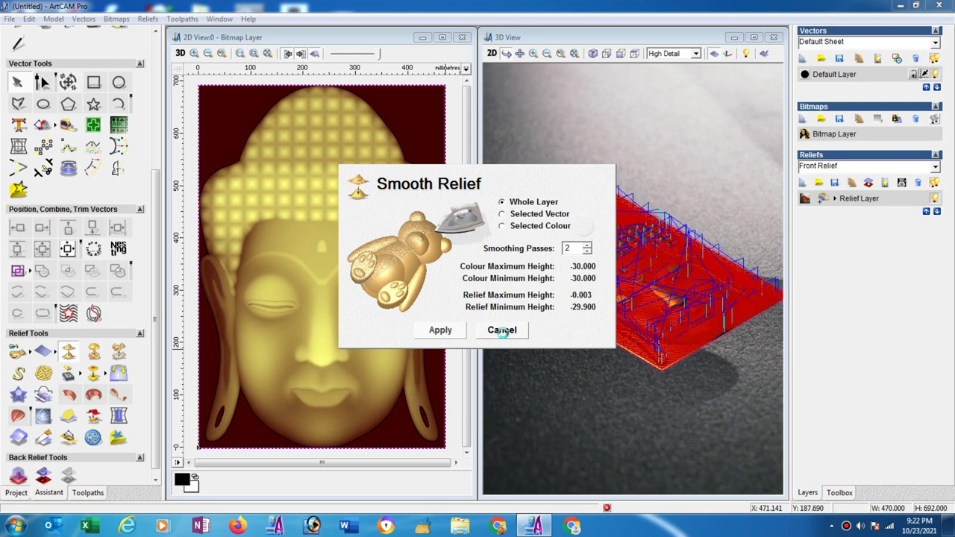
{"action": "left_click", "coordinate": [502, 330]}
{"action": "left_click", "coordinate": [84, 494]}
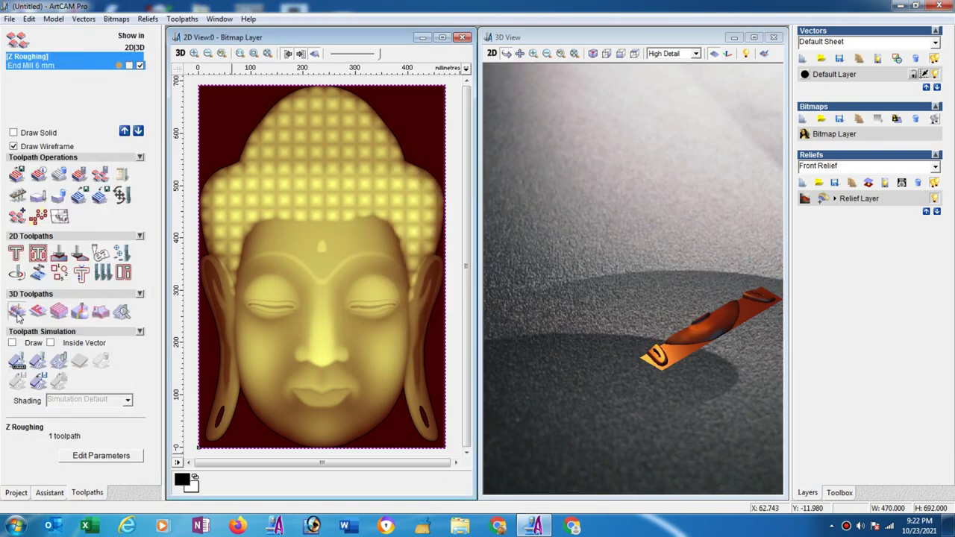
Start a Machine Relief toolpath limited to the selected vector and pick the Ball Nose 6 mm tool.
{"action": "left_click", "coordinate": [17, 312]}
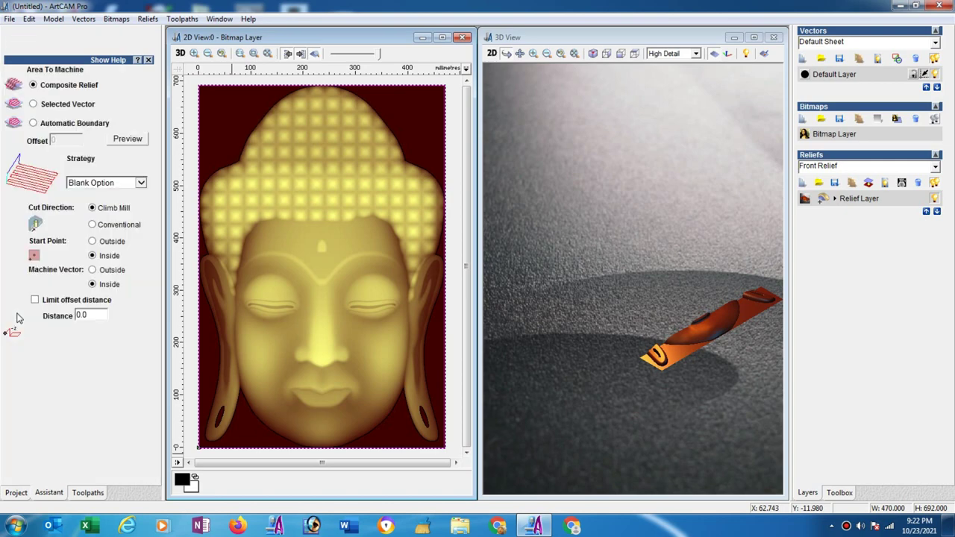
{"action": "left_click", "coordinate": [33, 105]}
{"action": "left_click", "coordinate": [137, 292]}
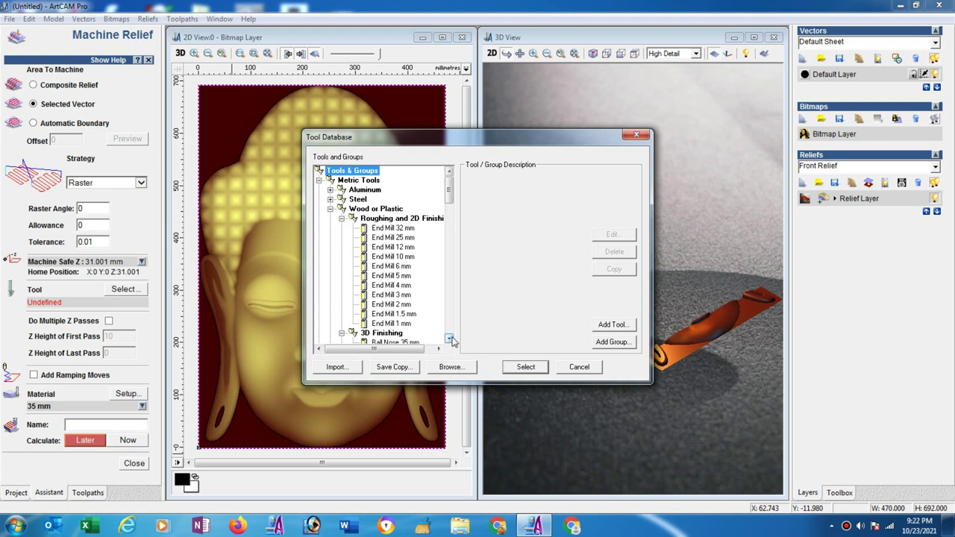
{"action": "left_click", "coordinate": [449, 340]}
{"action": "left_click", "coordinate": [449, 340]}
{"action": "left_click", "coordinate": [449, 340]}
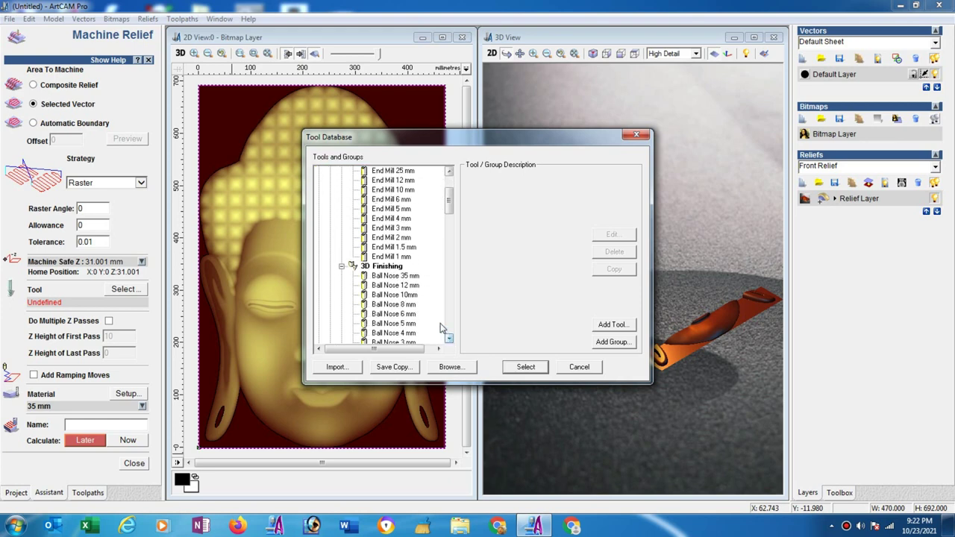
{"action": "left_click", "coordinate": [408, 315]}
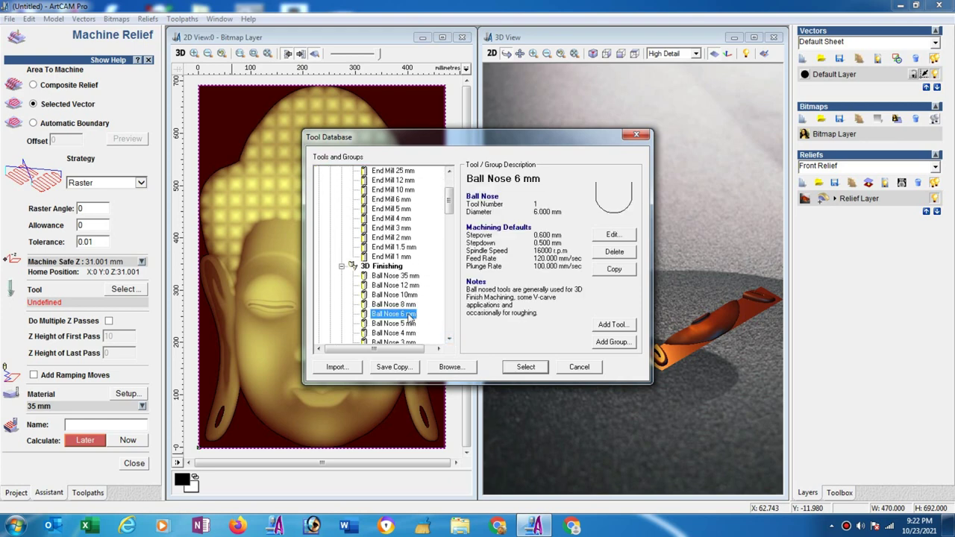
Accept the Ball Nose 6 mm settings and calculate the raster finishing toolpath.
{"action": "left_click", "coordinate": [615, 235]}
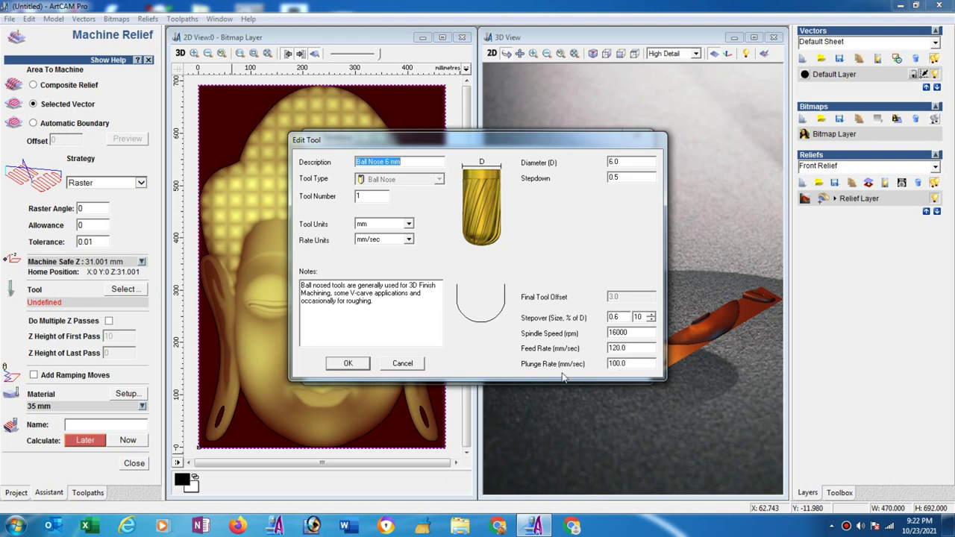
{"action": "left_click", "coordinate": [367, 369]}
{"action": "left_click", "coordinate": [527, 368]}
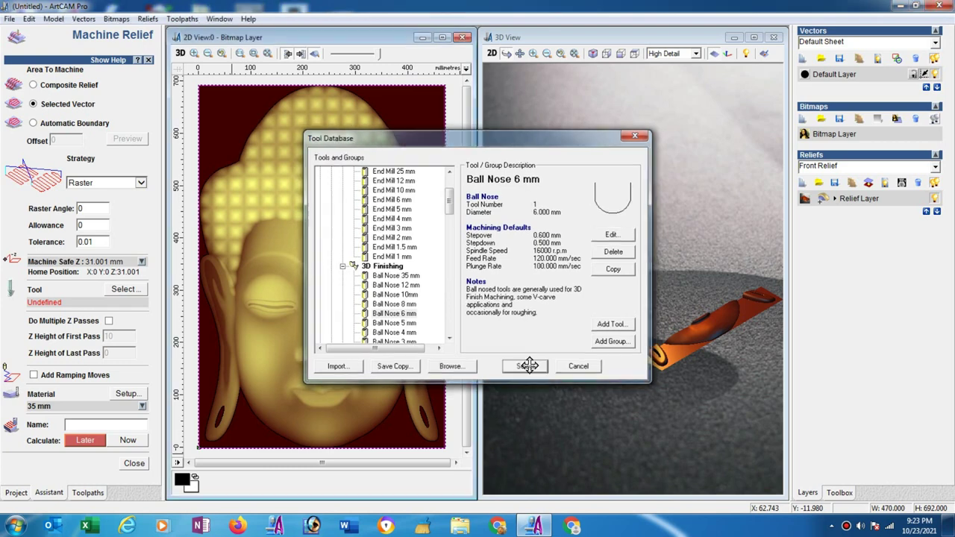
{"action": "left_click", "coordinate": [141, 442]}
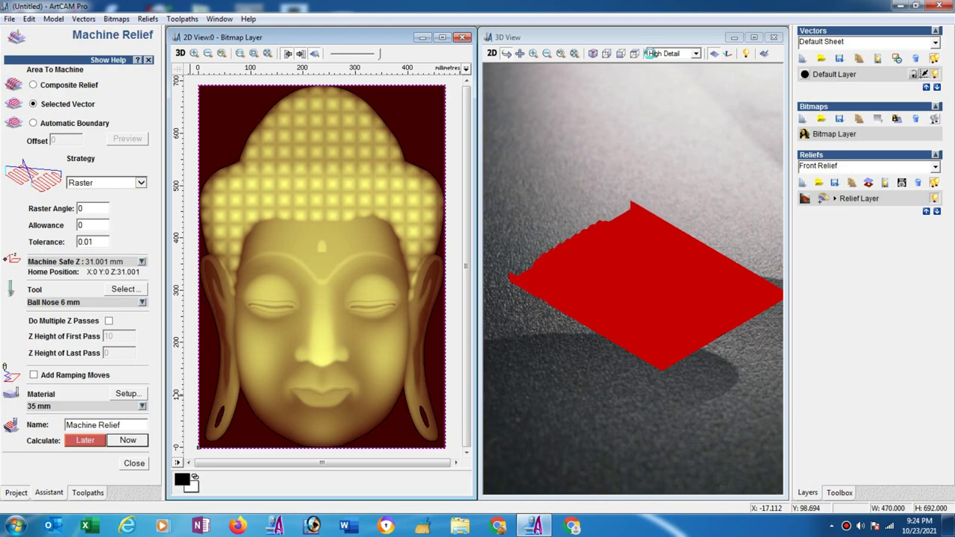
{"action": "left_click", "coordinate": [135, 464]}
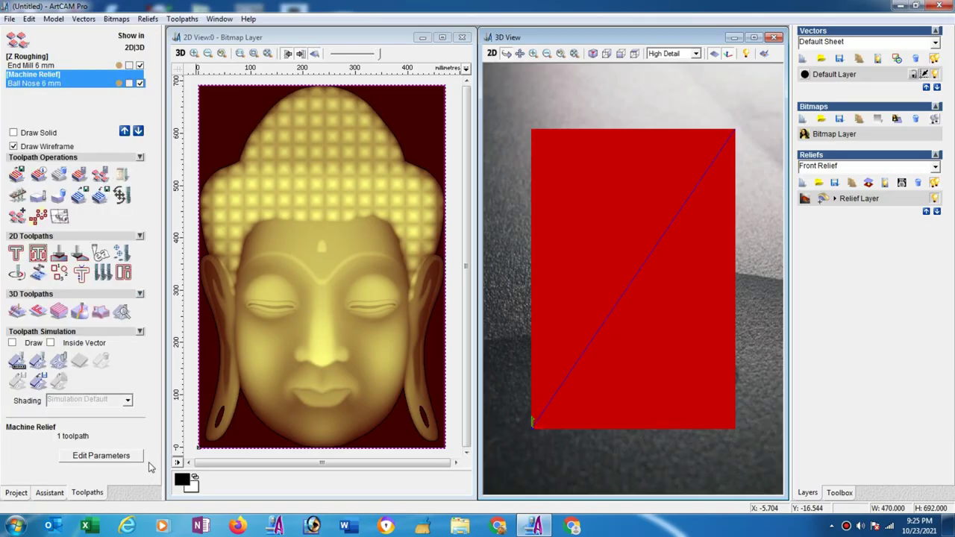
Simulate Machine Relief on the 0 to -35 mm block at Standard resolution.
{"action": "left_click", "coordinate": [38, 360]}
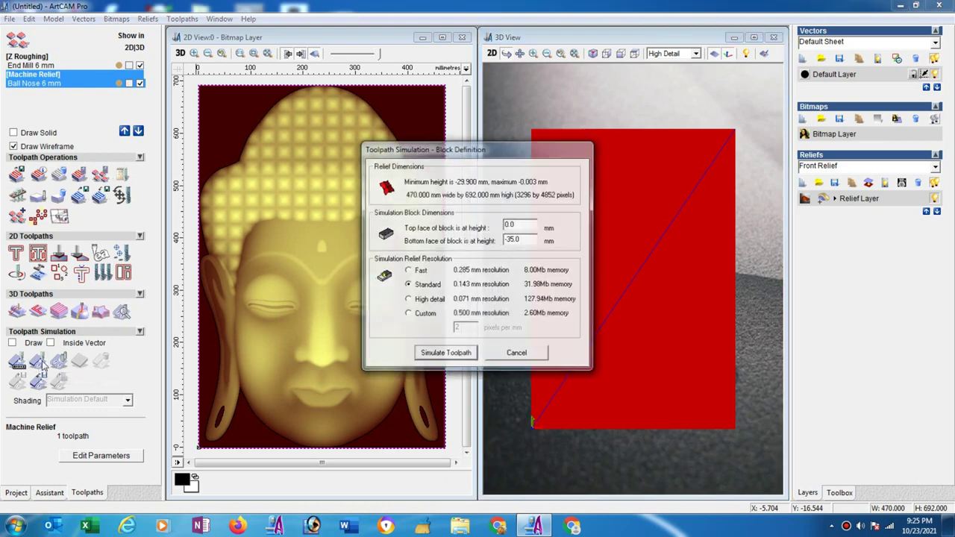
{"action": "left_click", "coordinate": [434, 355]}
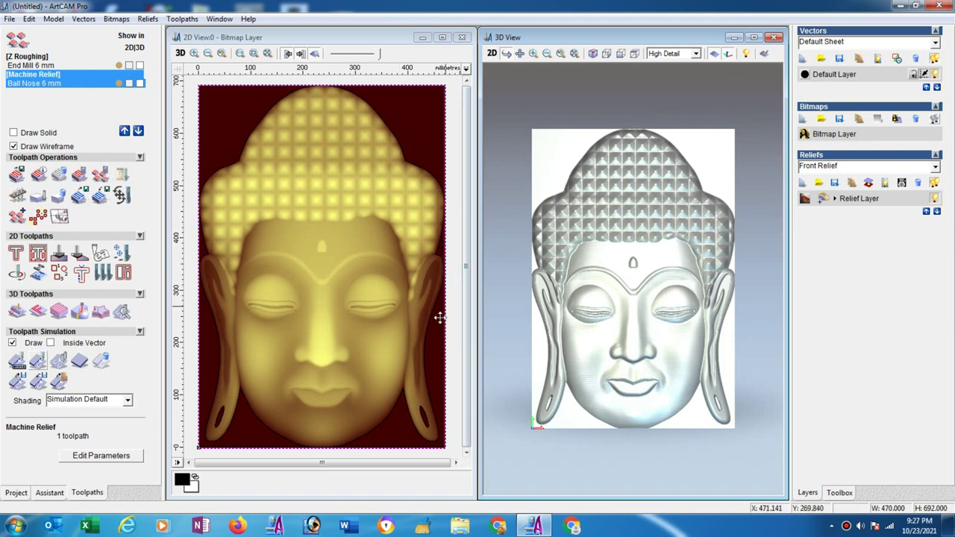
{"action": "left_click", "coordinate": [224, 420]}
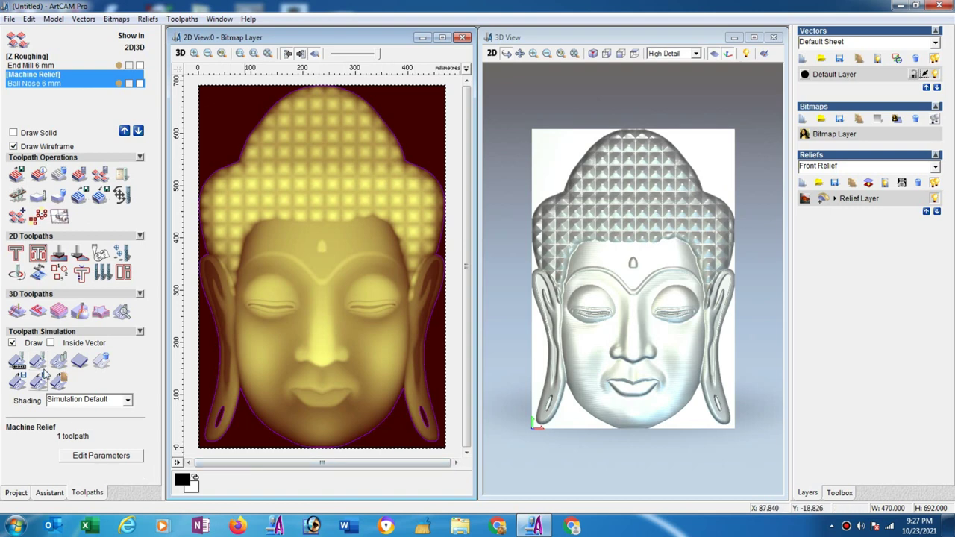
Set up an outside 2D profile, 32 mm deep, with the End Mill 6 mm at 2 mm stepdown.
{"action": "left_click", "coordinate": [16, 256]}
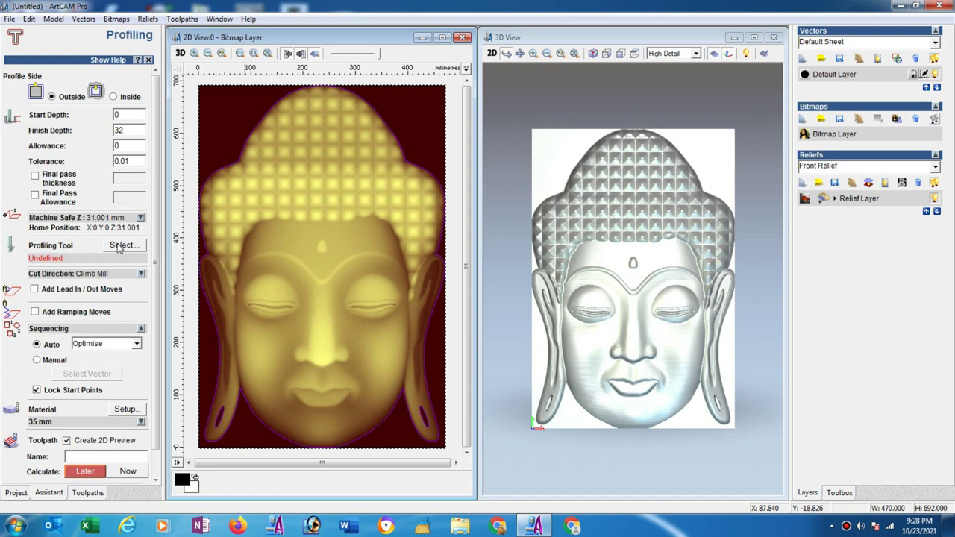
{"action": "left_click", "coordinate": [121, 246]}
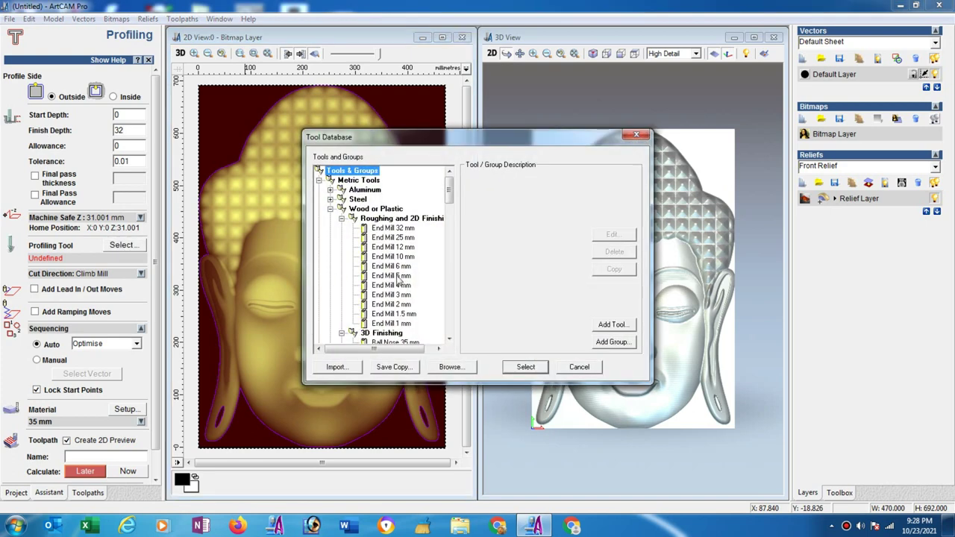
{"action": "left_click", "coordinate": [403, 267]}
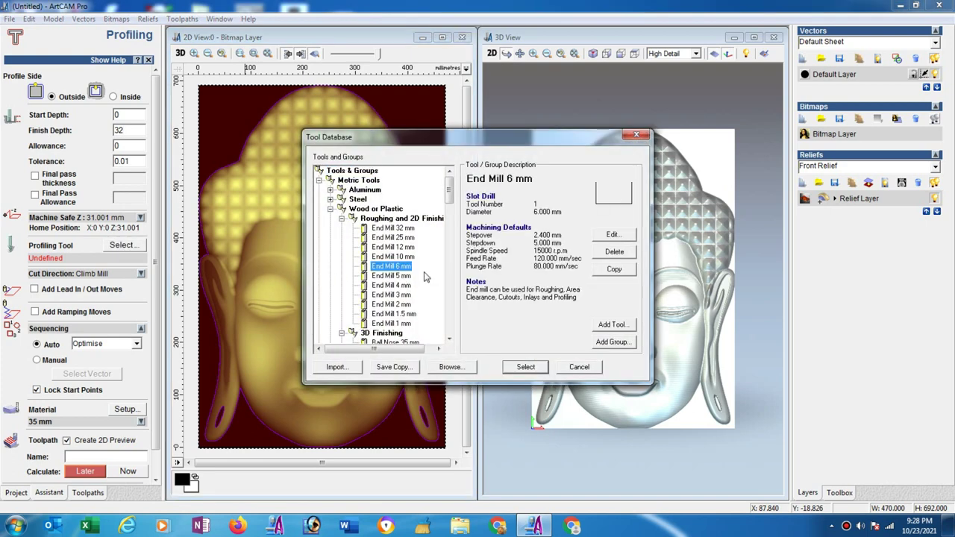
{"action": "left_click", "coordinate": [615, 236]}
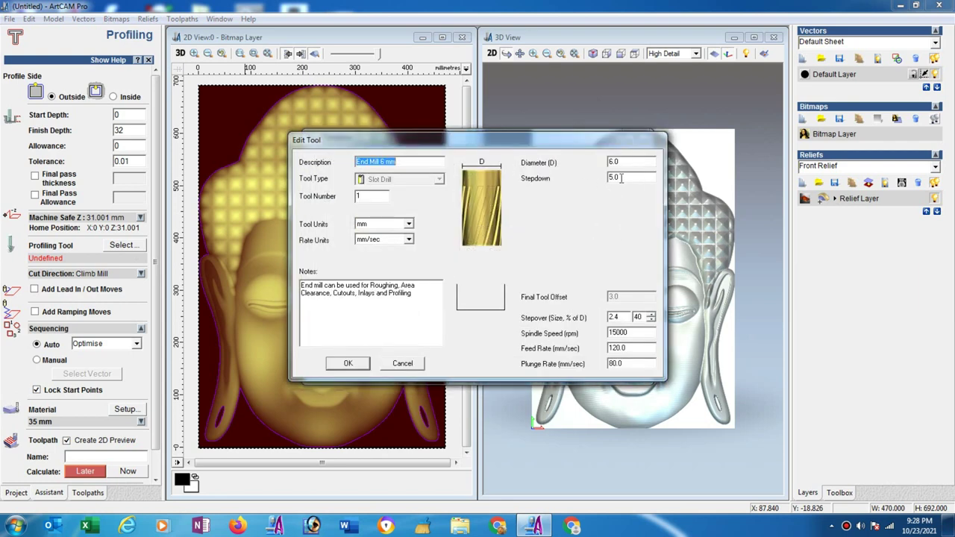
{"action": "double_click", "coordinate": [621, 178]}
{"action": "type", "text": "2"}
{"action": "left_click", "coordinate": [348, 364]}
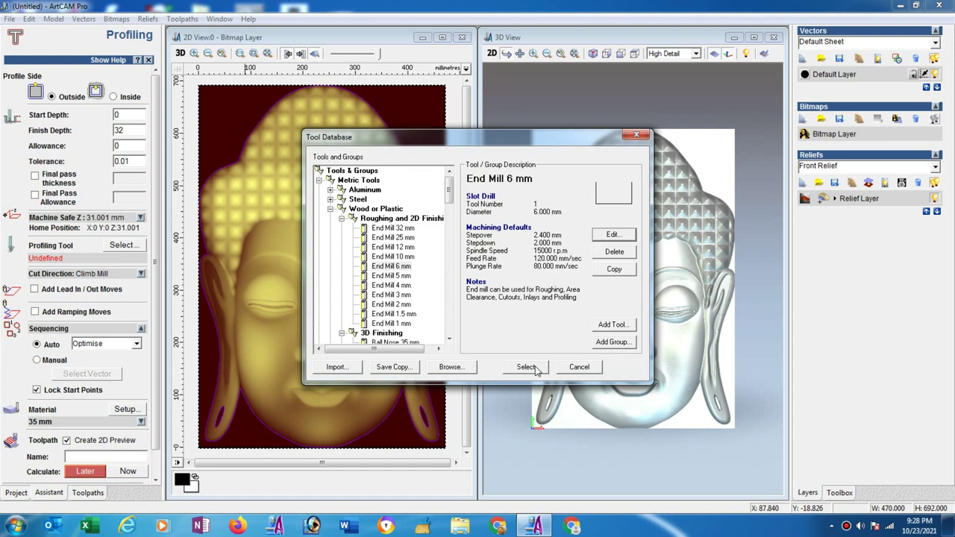
{"action": "left_click", "coordinate": [544, 370]}
Confirm the 35 mm material thickness and calculate the Profile toolpath.
{"action": "left_click", "coordinate": [133, 410]}
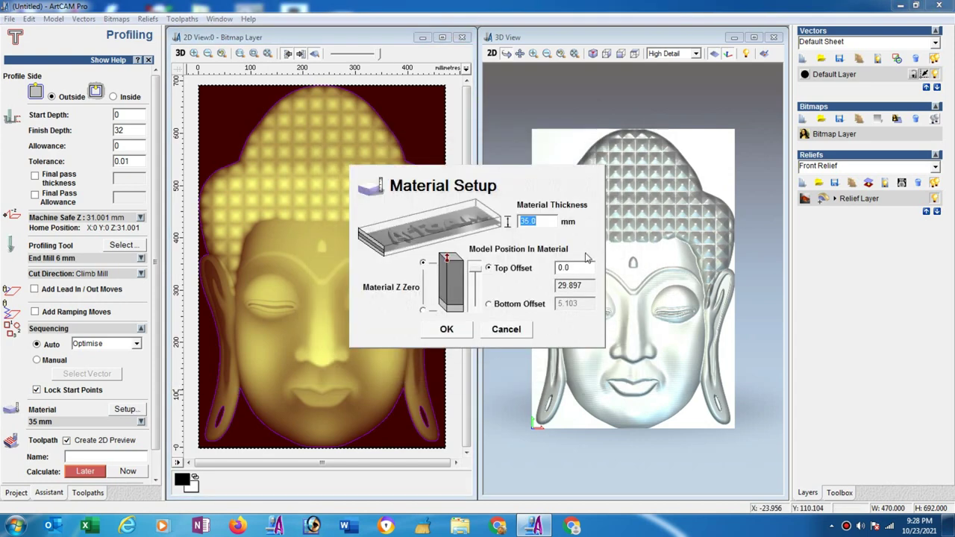
{"action": "left_click", "coordinate": [461, 331]}
{"action": "scroll", "coordinate": [157, 453], "scroll_direction": "down", "scroll_amount": 1}
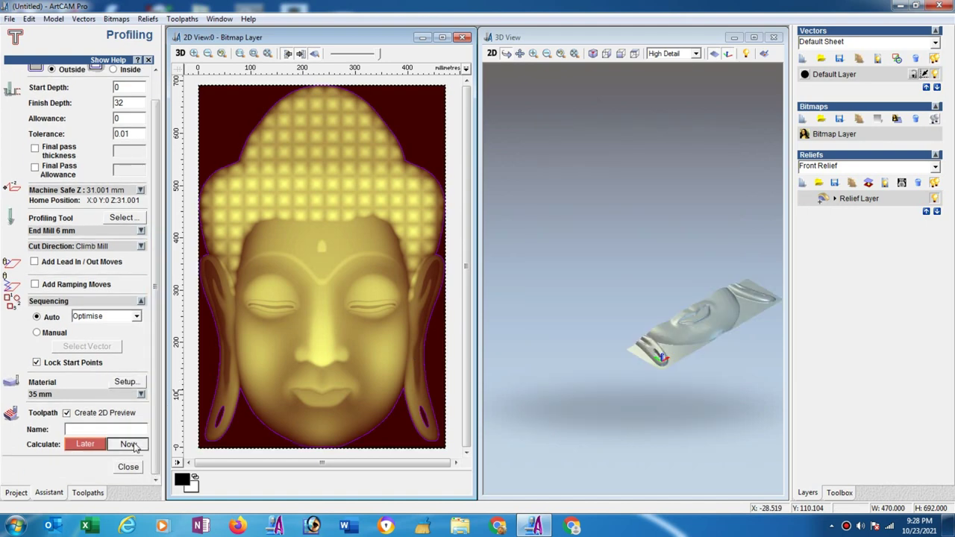
{"action": "left_click", "coordinate": [135, 447]}
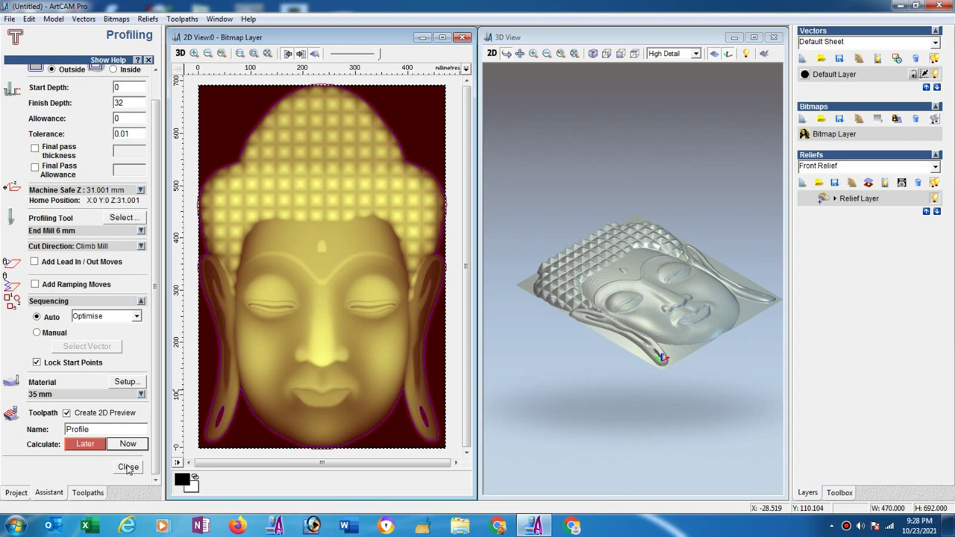
{"action": "left_click", "coordinate": [127, 467]}
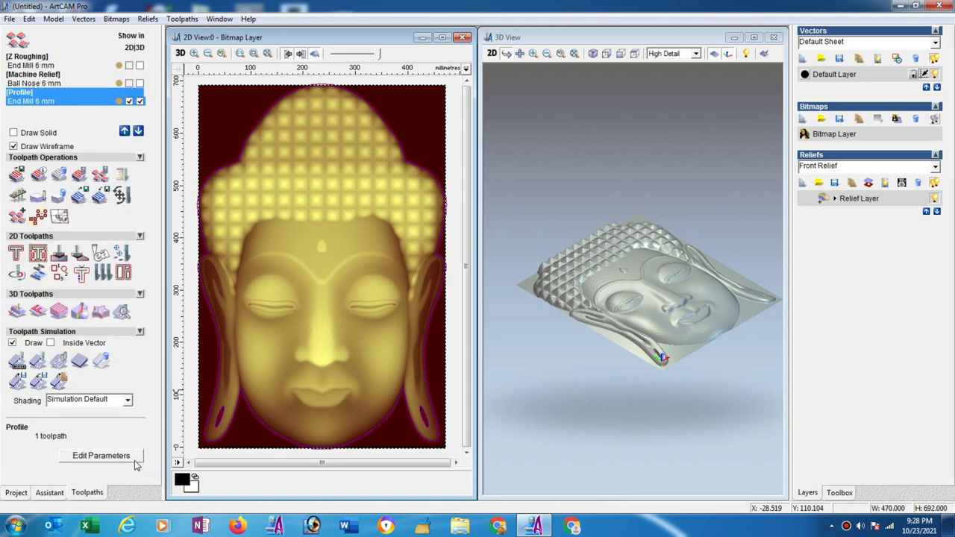
Simulate the Profile cut, hide its toolpath lines, and view the relief from the top.
{"action": "left_click", "coordinate": [37, 362]}
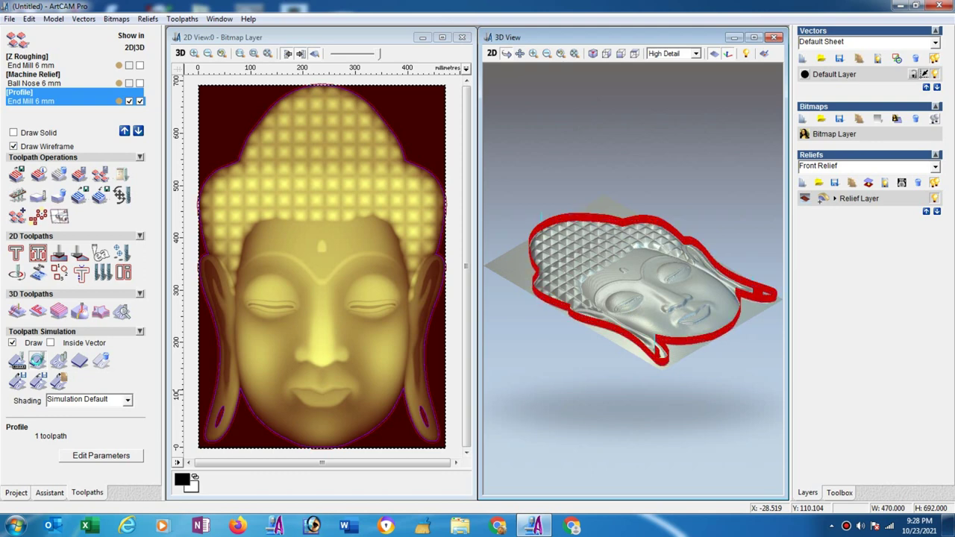
{"action": "left_click", "coordinate": [37, 363]}
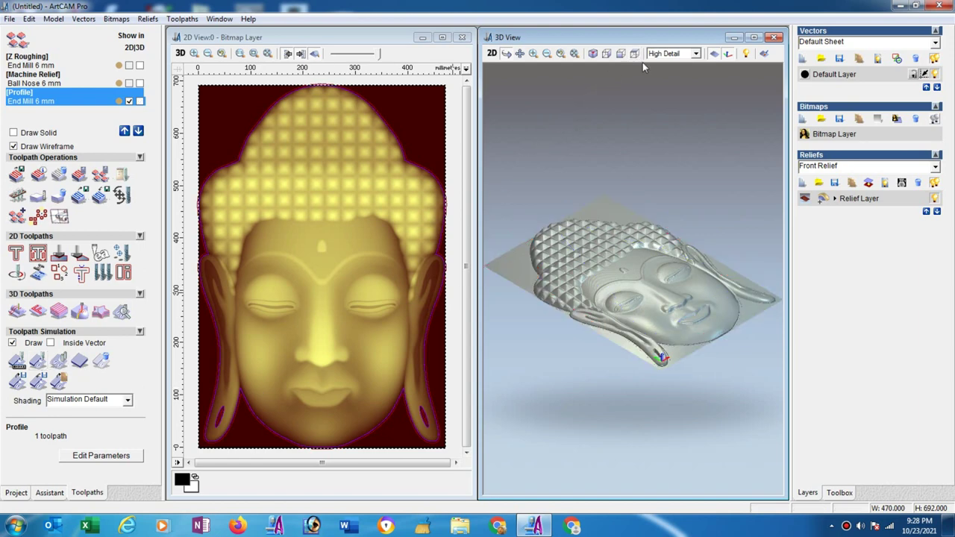
{"action": "key", "text": "0"}
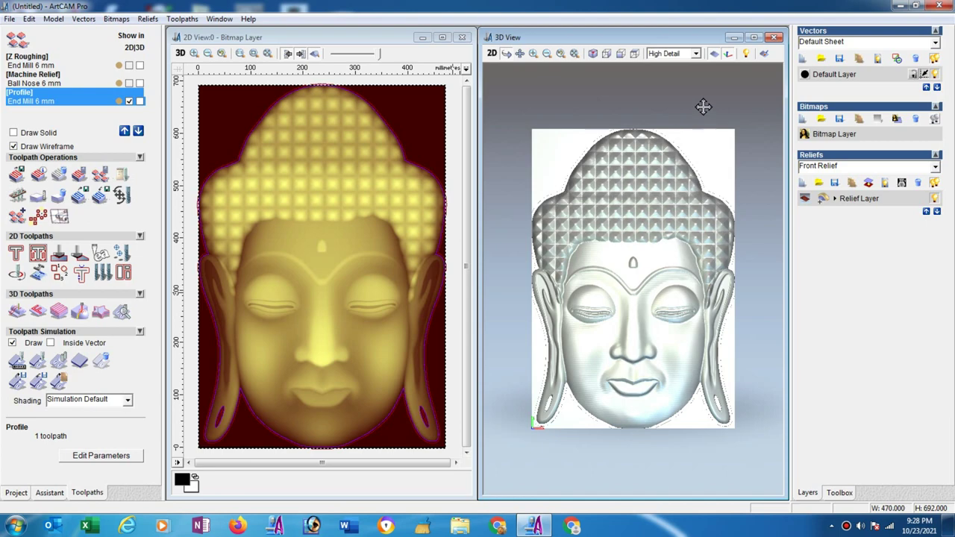